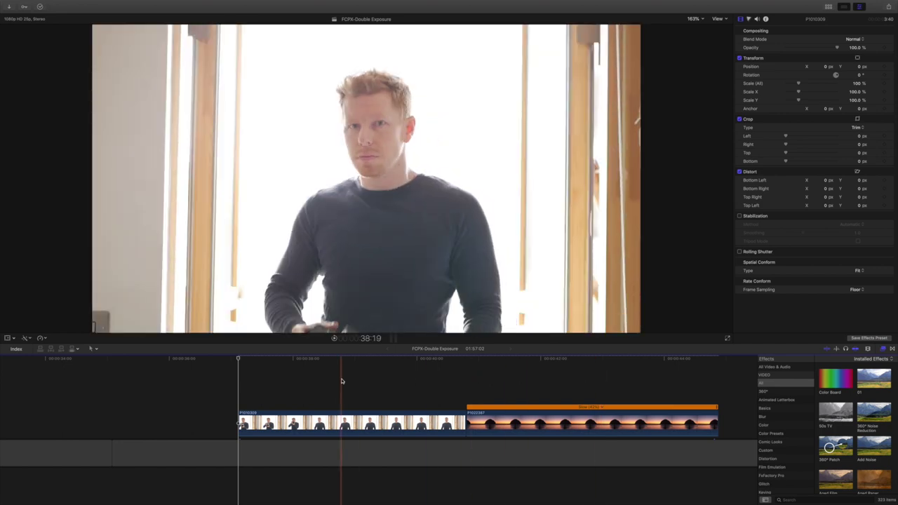
- Apply the Draw Mask effect to the clip of the standing man
click(337, 359)
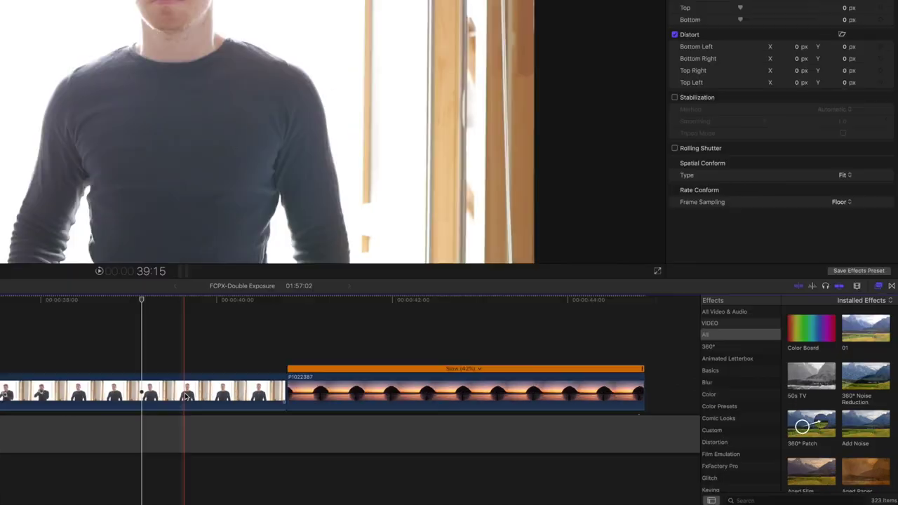
click(393, 423)
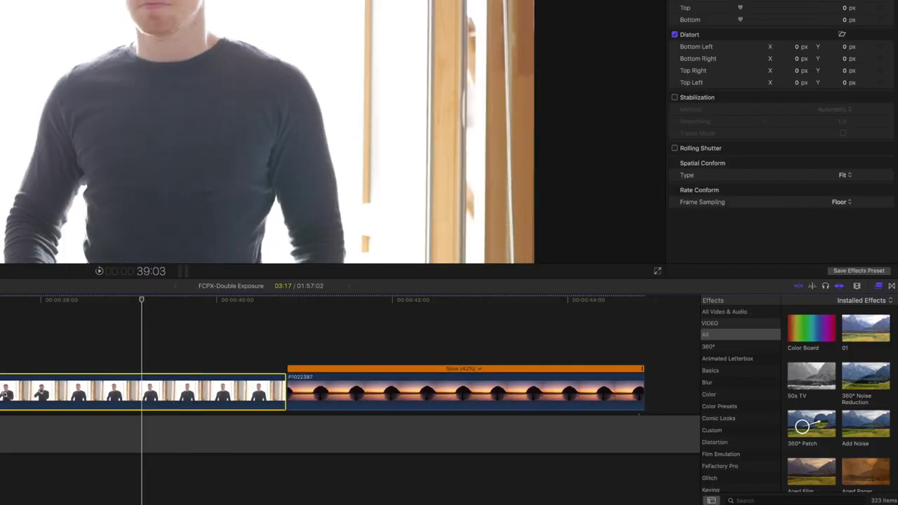
scroll(749, 411, down, 5)
click(737, 397)
drag(811, 328, 263, 391)
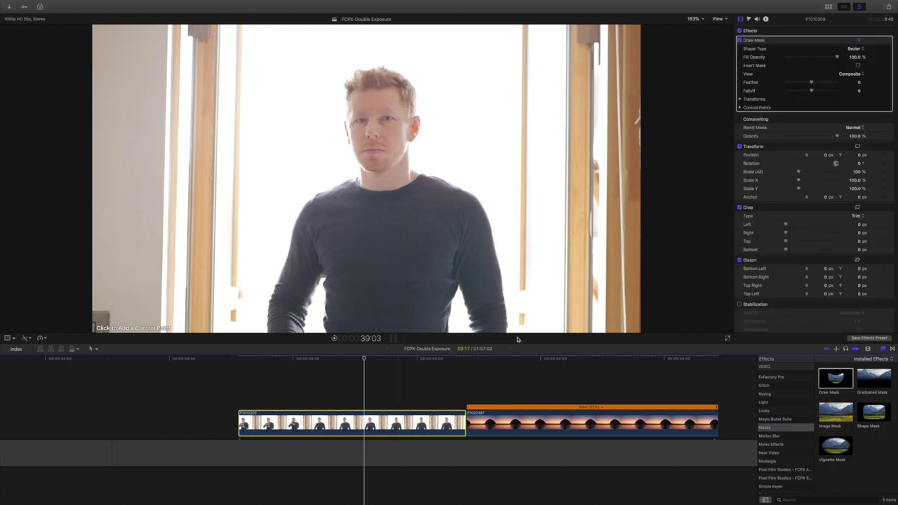
- Draw a closed four-point linear mask around the man, extending just below the frame to cut away the room
click(696, 19)
click(697, 61)
click(505, 325)
click(496, 42)
click(300, 53)
click(264, 326)
click(504, 326)
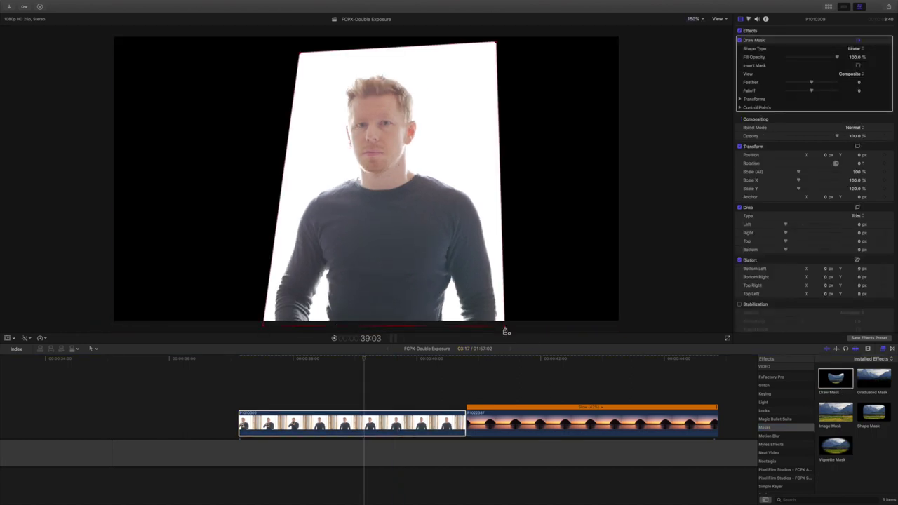
- Show the video scopes, then darken the man clip's midtones and raise its highlights with color wheels
key(super+7)
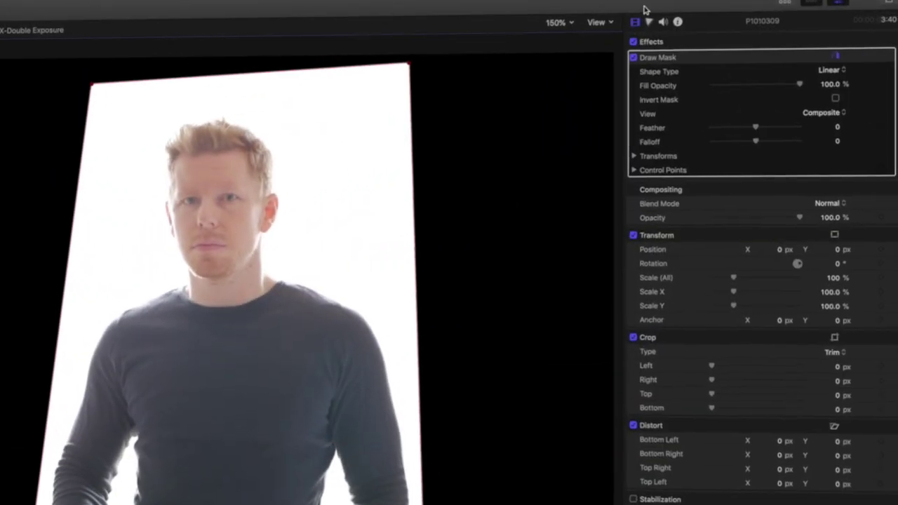
click(647, 23)
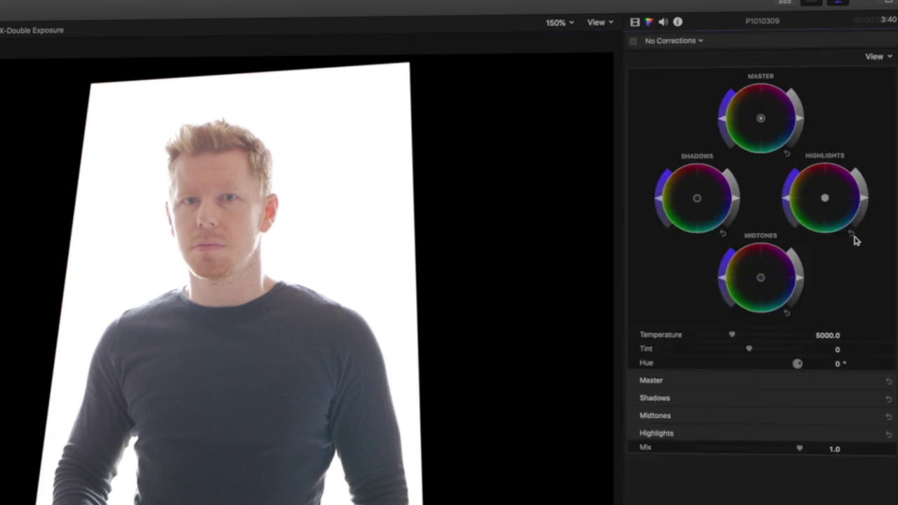
drag(800, 280, 809, 317)
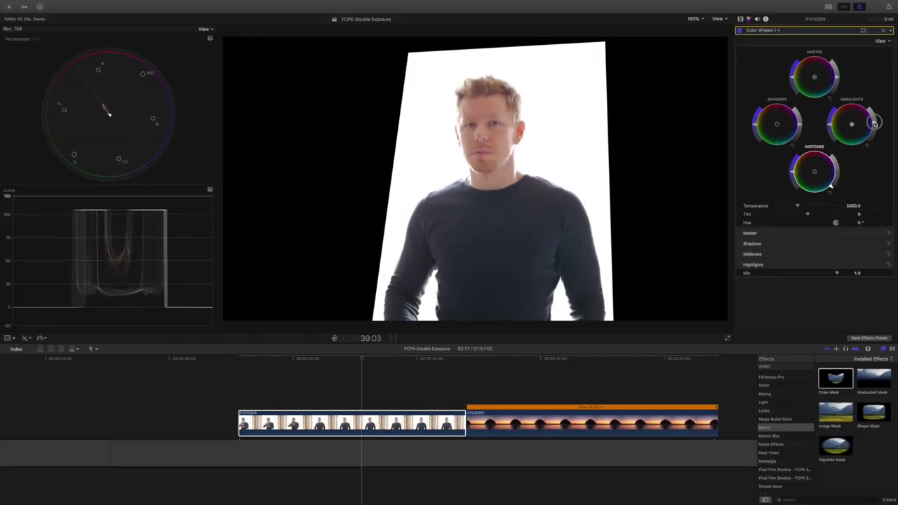
drag(875, 124, 875, 120)
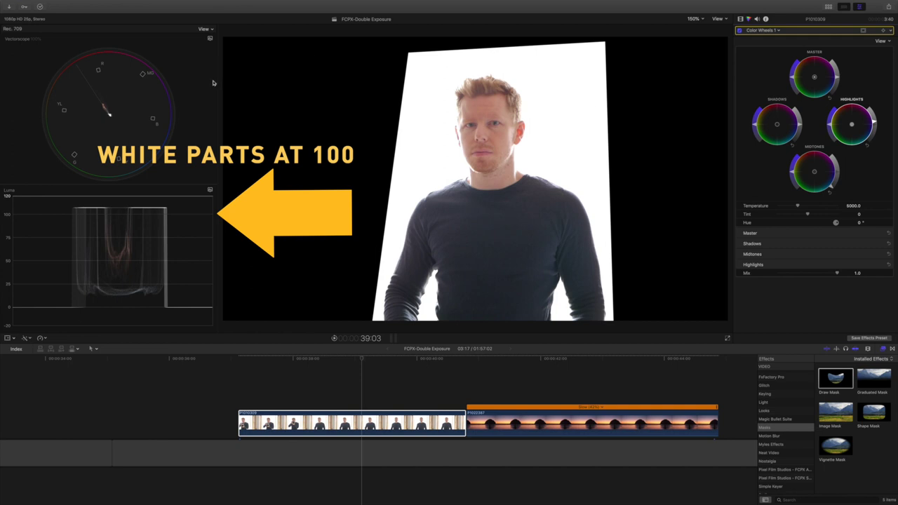
- Place a Whites solid generator beneath the man clip and set its color to Bright White
click(845, 7)
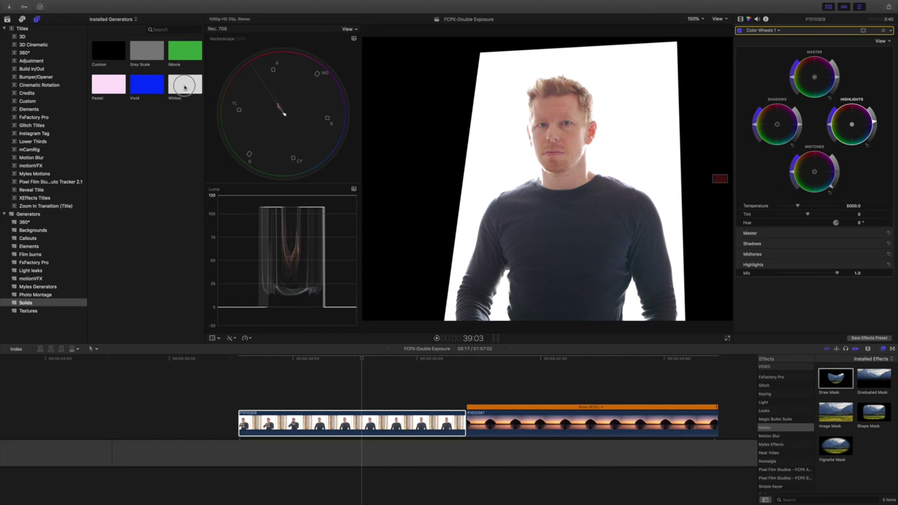
drag(185, 87, 178, 424)
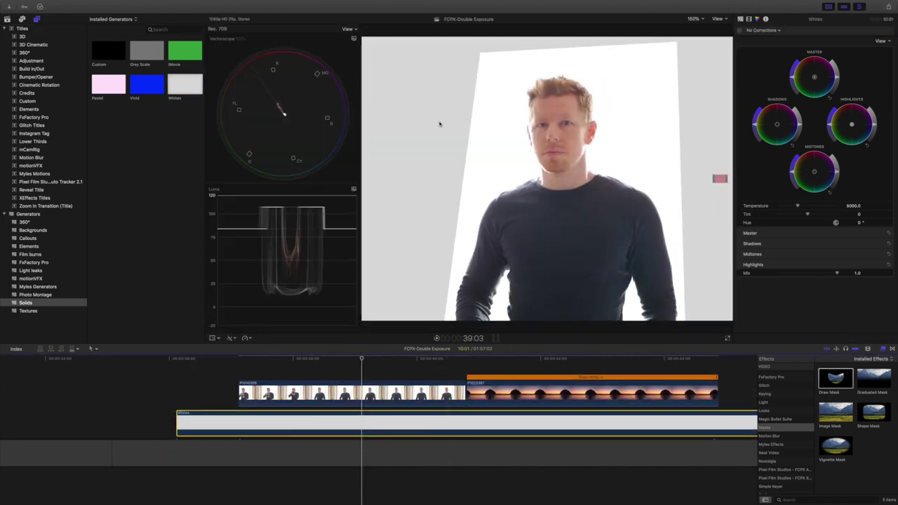
click(741, 19)
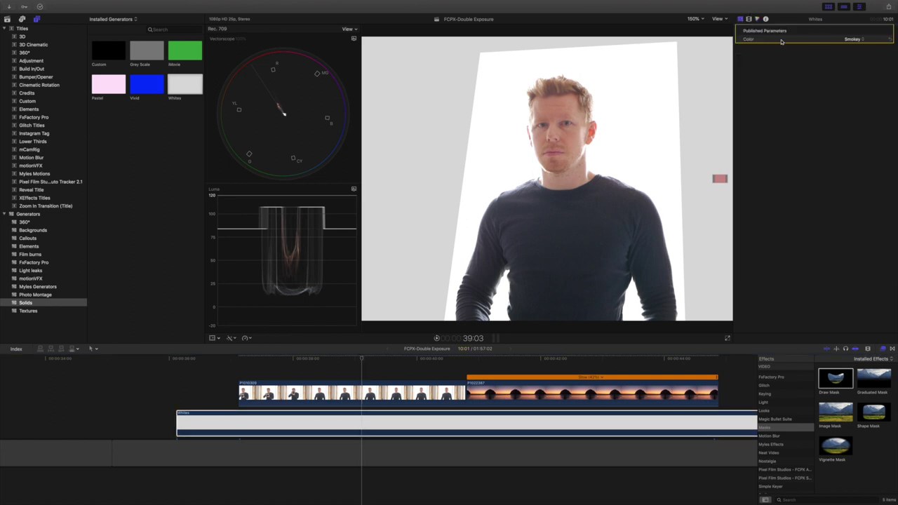
click(859, 39)
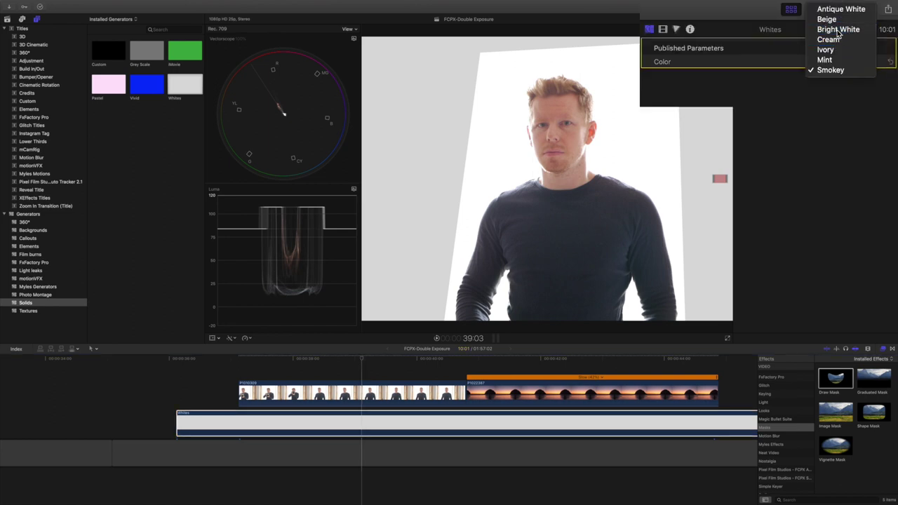
click(858, 14)
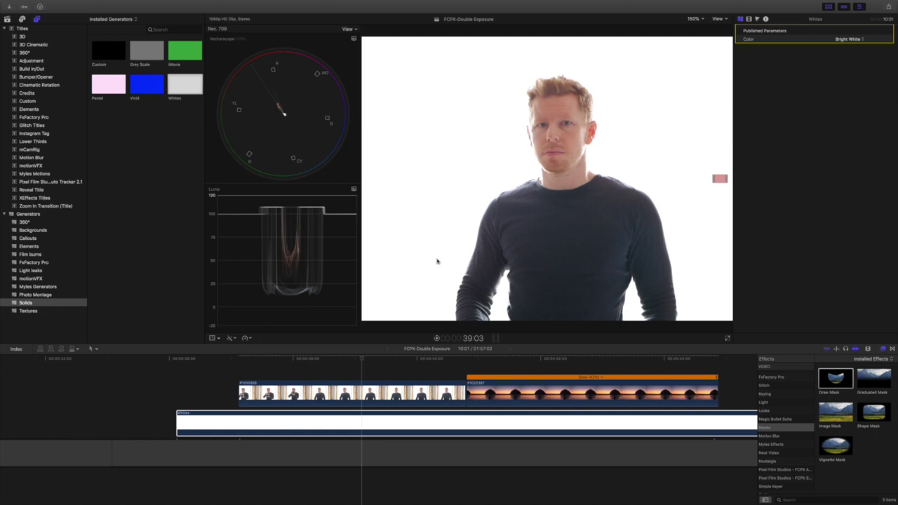
- Stack the sunset clip above the man clip and set its blend mode to Screen
drag(495, 384, 267, 361)
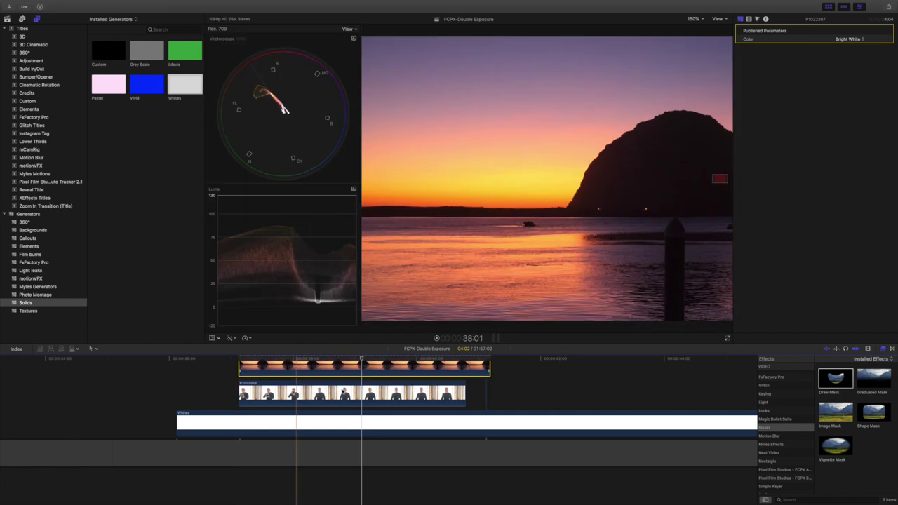
click(361, 396)
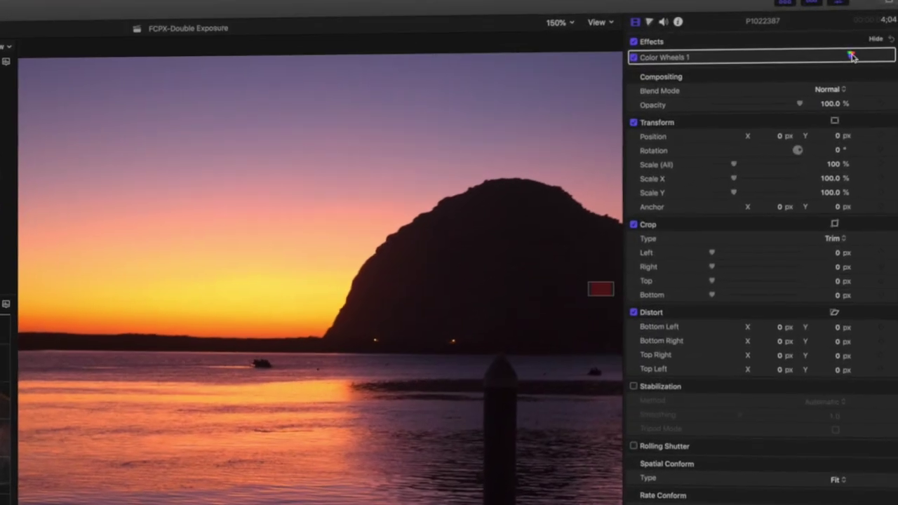
click(829, 89)
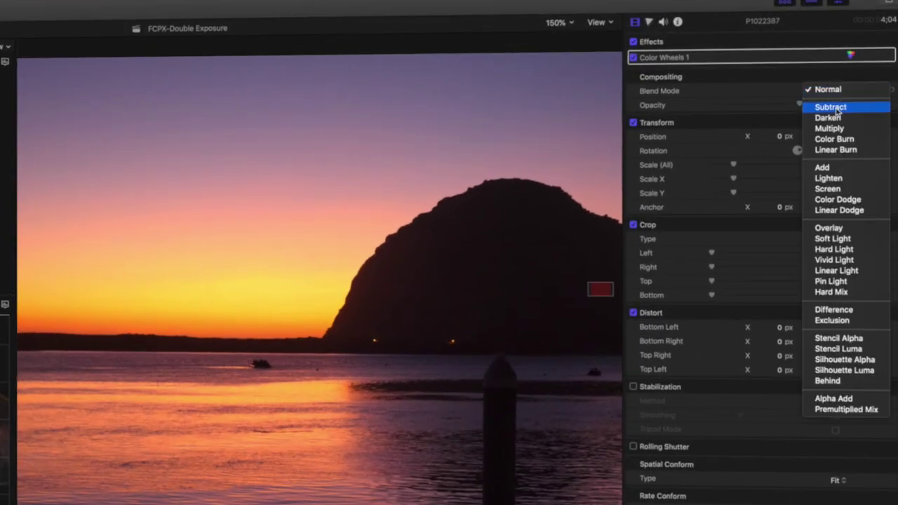
click(838, 188)
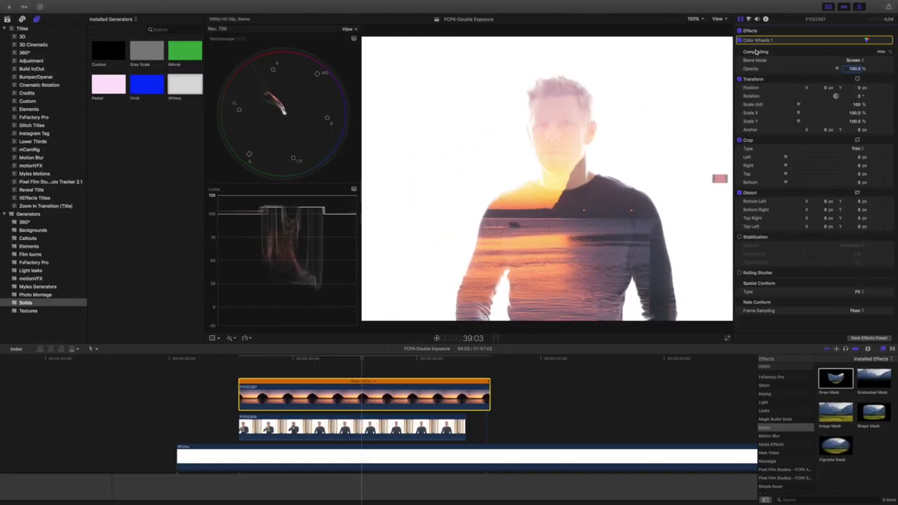
- Lower the man clip's shadows in its Color Wheels correction to deepen the sunset overlay
click(363, 424)
click(364, 389)
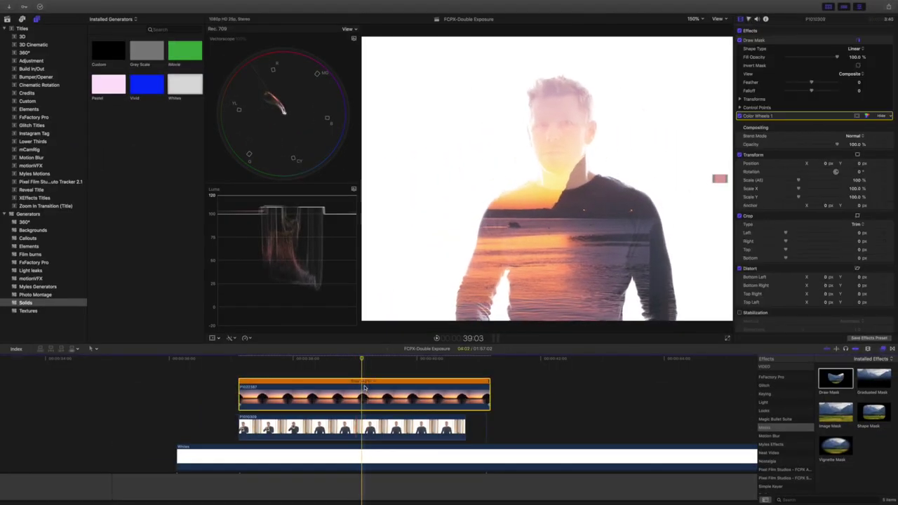
click(355, 426)
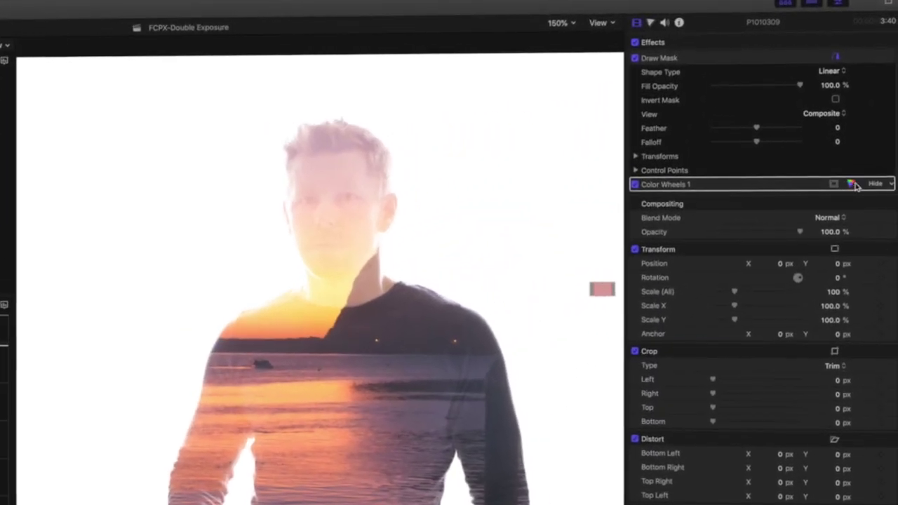
click(859, 157)
drag(738, 199, 744, 217)
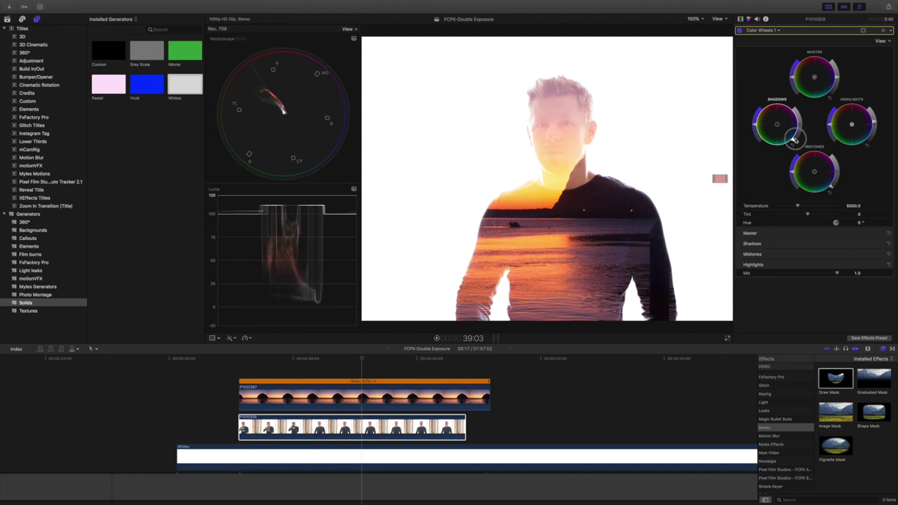
drag(794, 139, 797, 136)
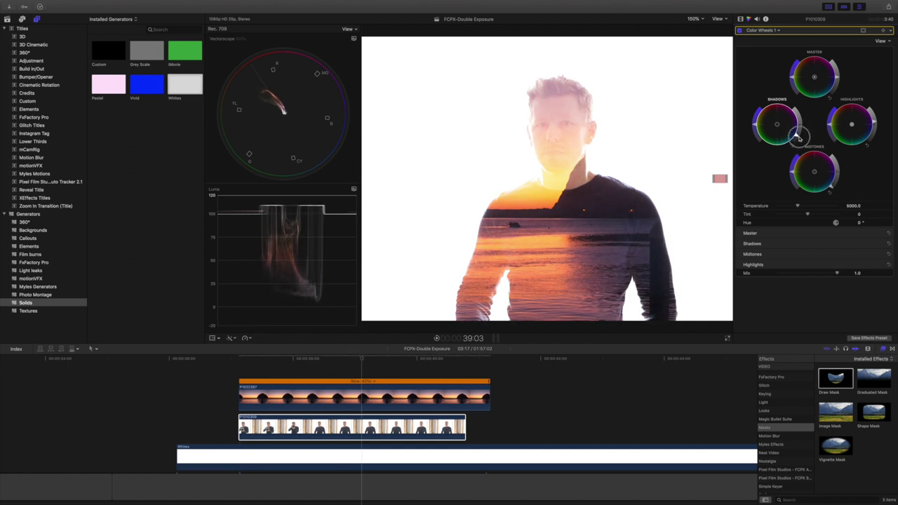
- Fit the whole frame in the viewer and add a Base Correction adjustment title above all the stacked clips
click(696, 25)
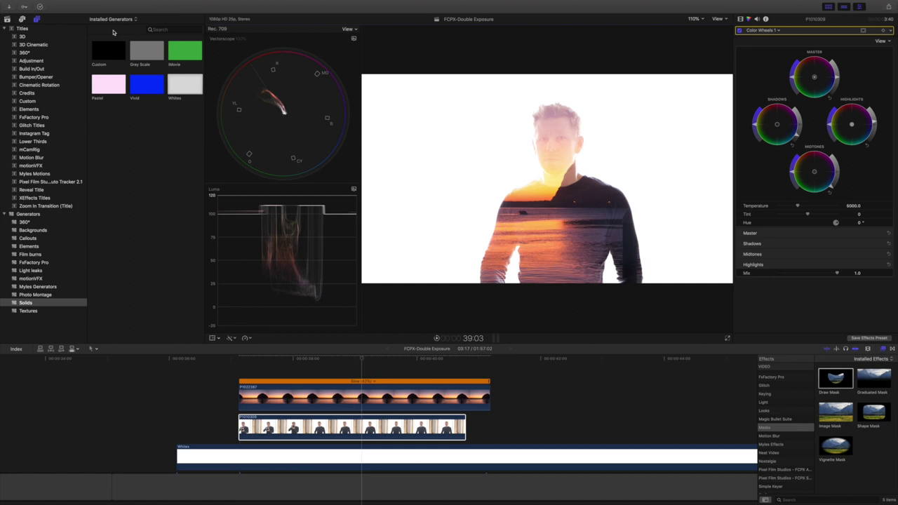
click(32, 60)
drag(105, 50, 212, 373)
- Apply the Vignette effect to the Base Correction title and enlarge its inner ellipse to soften the dark edges
click(800, 499)
text(vignett)
double_click(836, 381)
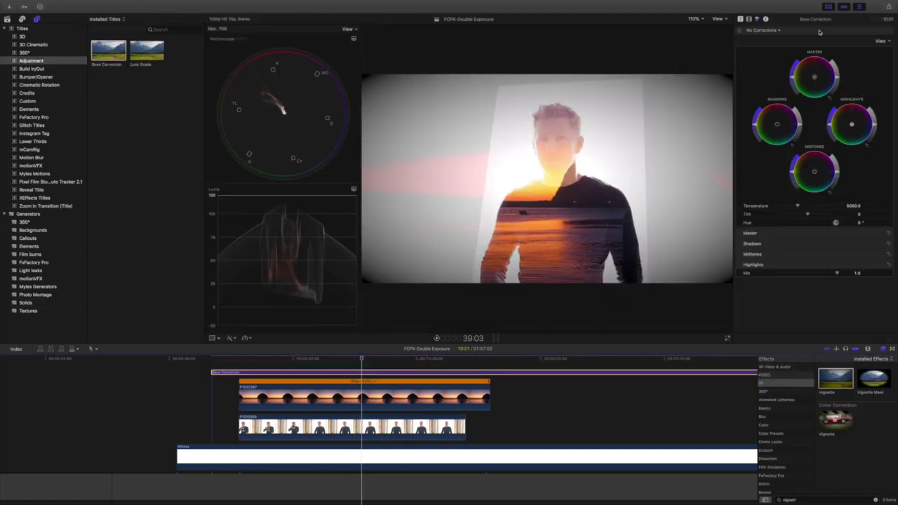
click(749, 19)
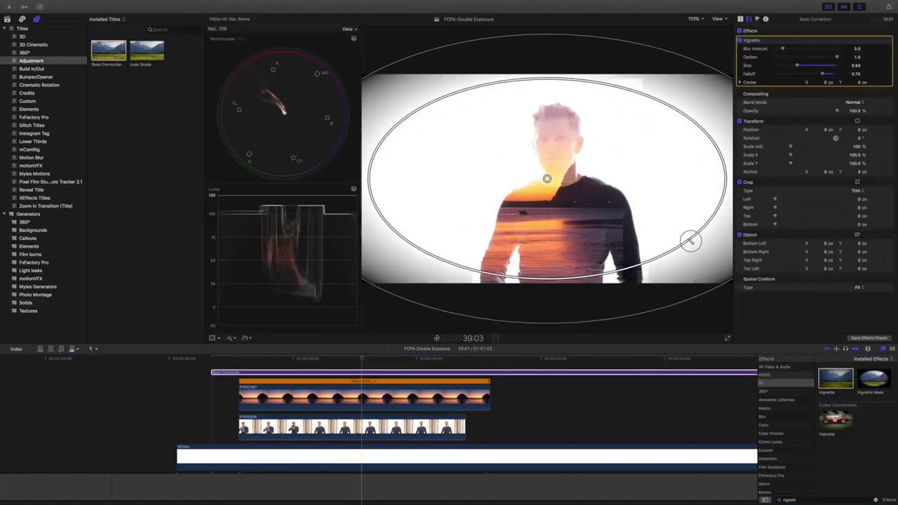
drag(690, 241, 713, 254)
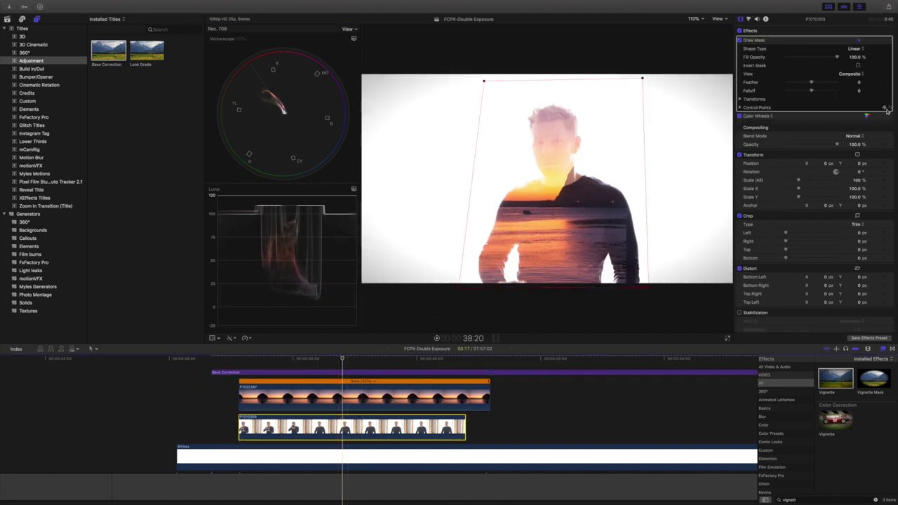
- Shift the man clip horizontally to position X -76.2 px and move the playhead to 40:14
drag(827, 165, 774, 165)
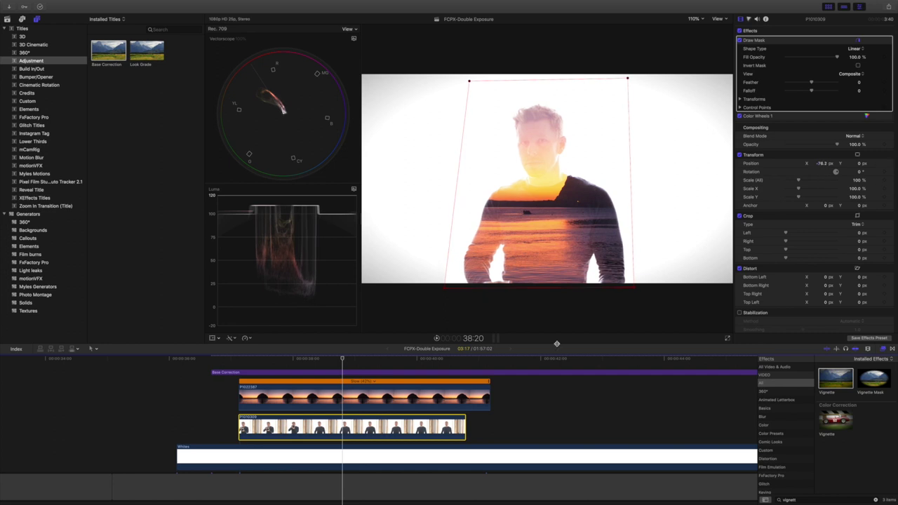
drag(368, 359, 452, 359)
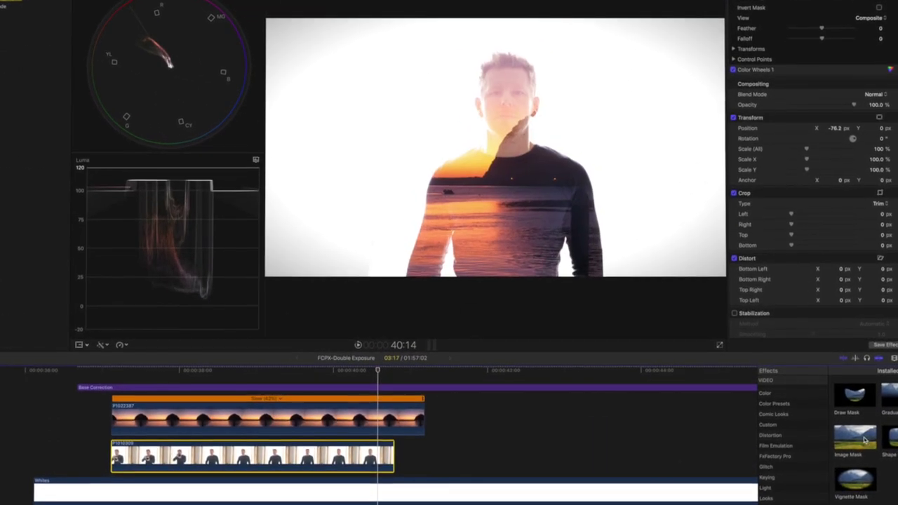
- Apply a second Draw Mask to the man clip and draw a closed four-point shape around him, ending just above the frame's lower edge
mouse_move(854, 396)
mouse_down()
mouse_move(489, 464)
mouse_move(365, 457)
mouse_up()
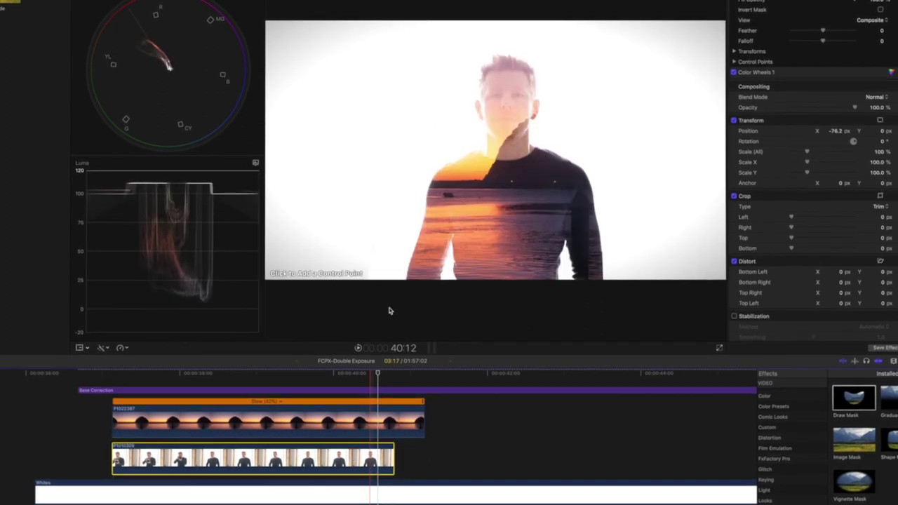
click(379, 270)
click(624, 259)
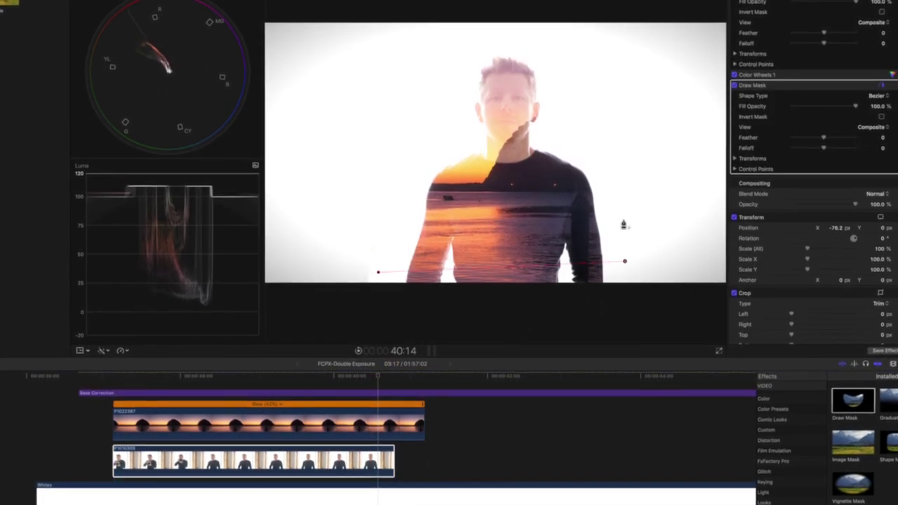
click(612, 40)
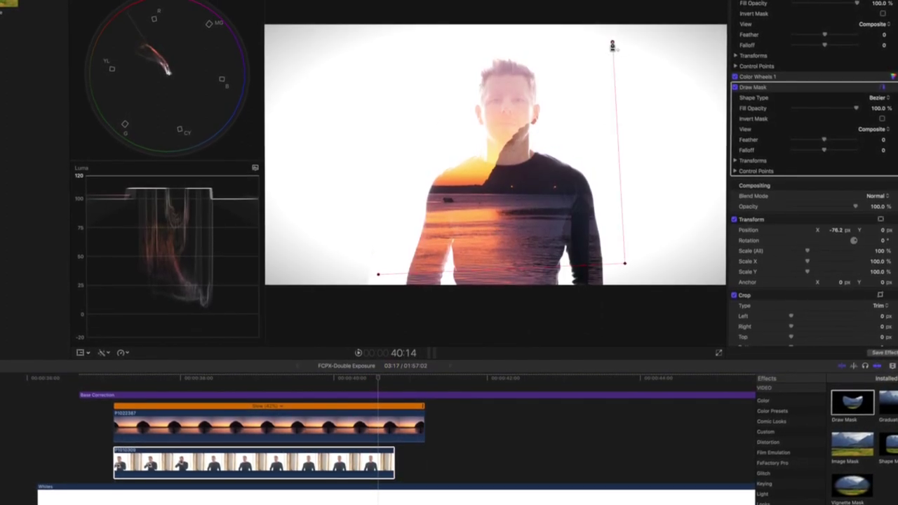
click(391, 46)
click(378, 275)
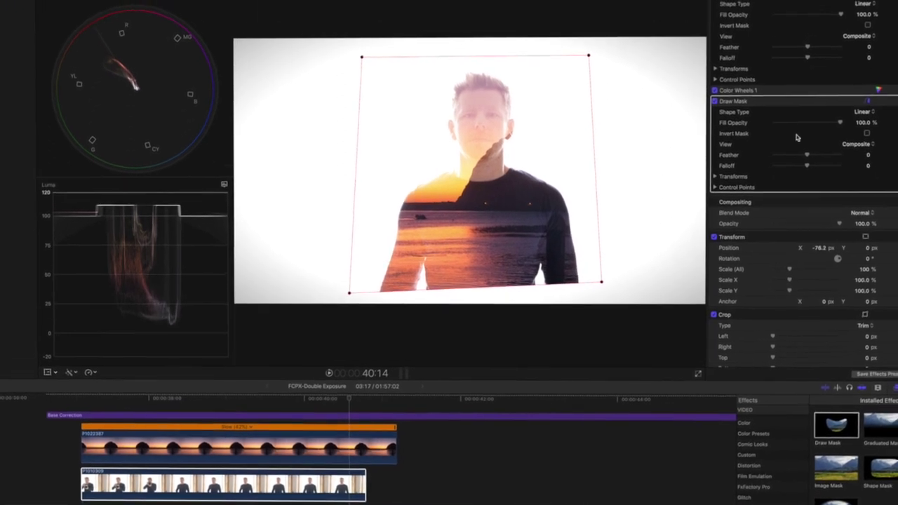
- Set the second Draw Mask's feather to 83.0 to fade out the man's lower body
drag(807, 155, 810, 174)
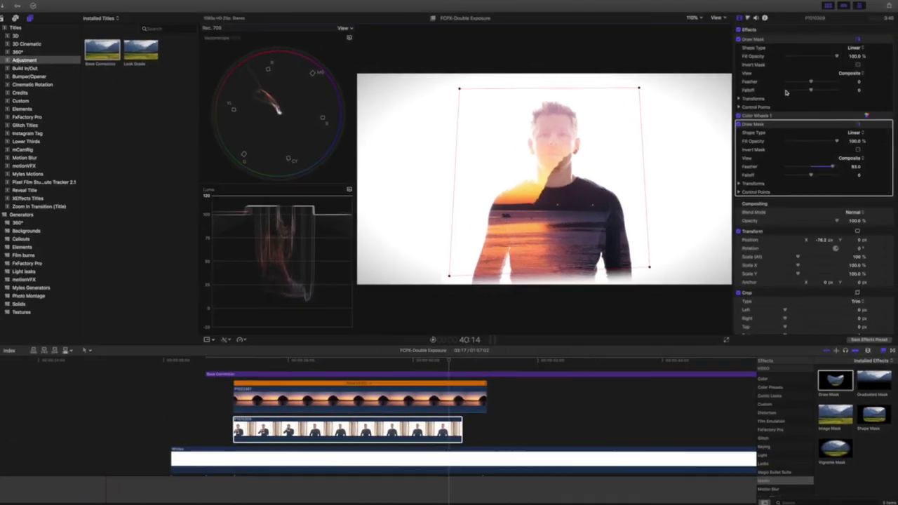
click(781, 40)
click(780, 33)
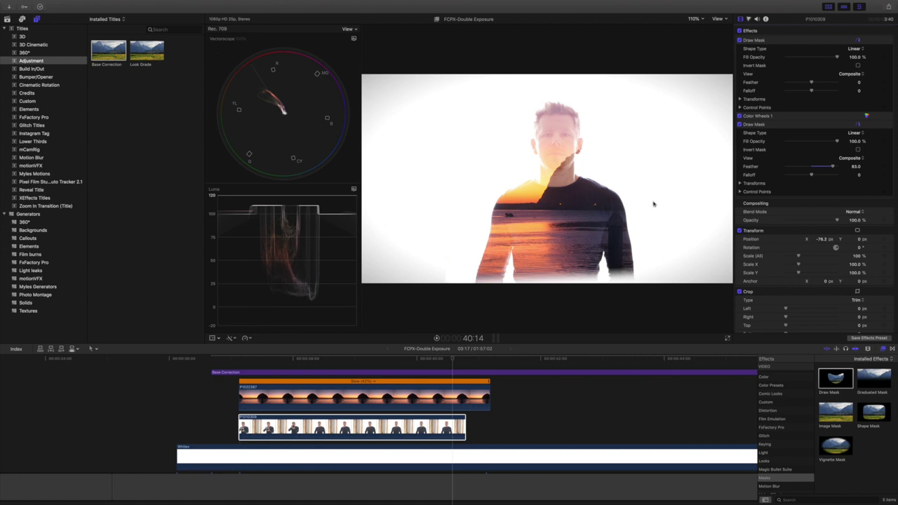
click(793, 124)
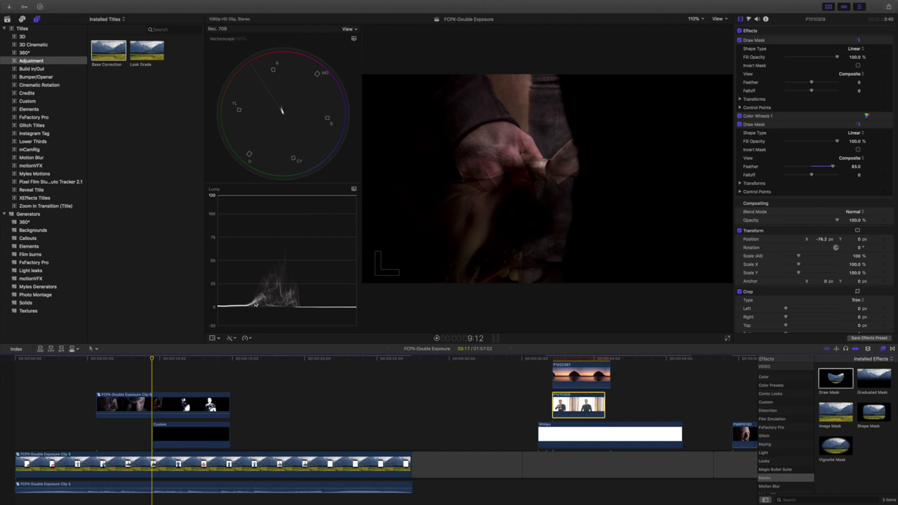
- Review the dark double-exposure example around 9:12 in the timeline
drag(150, 357, 138, 359)
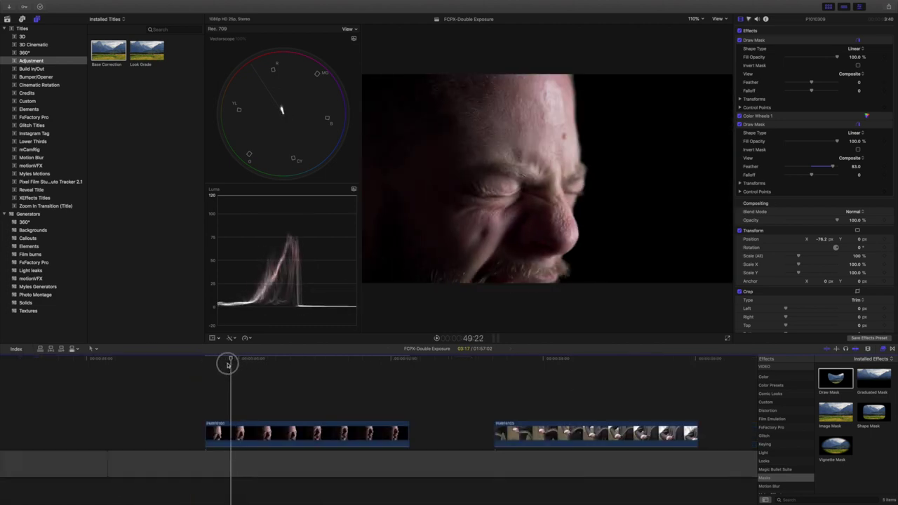
- Preview the dark shouting-face clip and the clip of a hand holding a sickle
drag(228, 365, 217, 364)
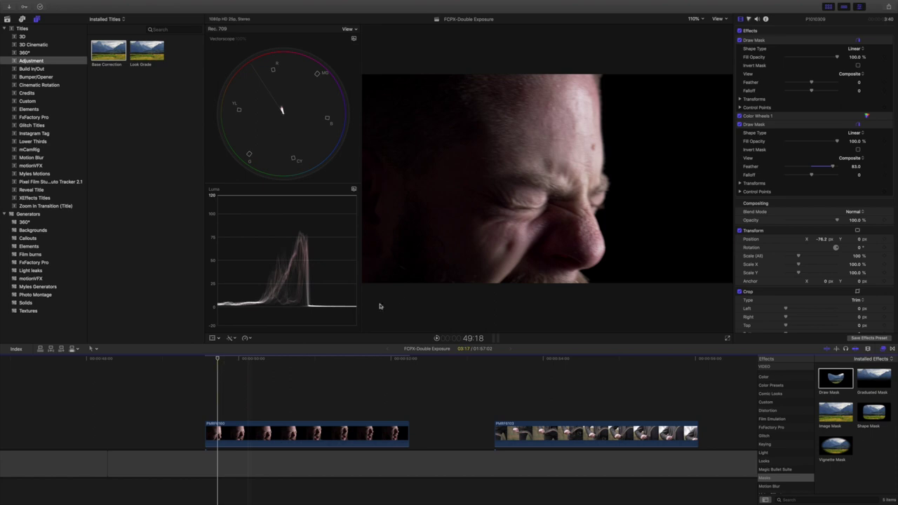
key(space)
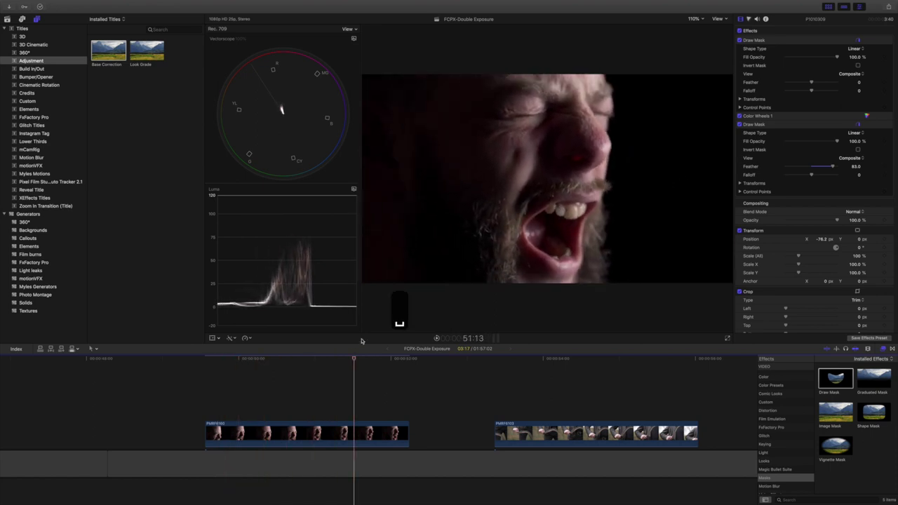
drag(279, 360, 228, 361)
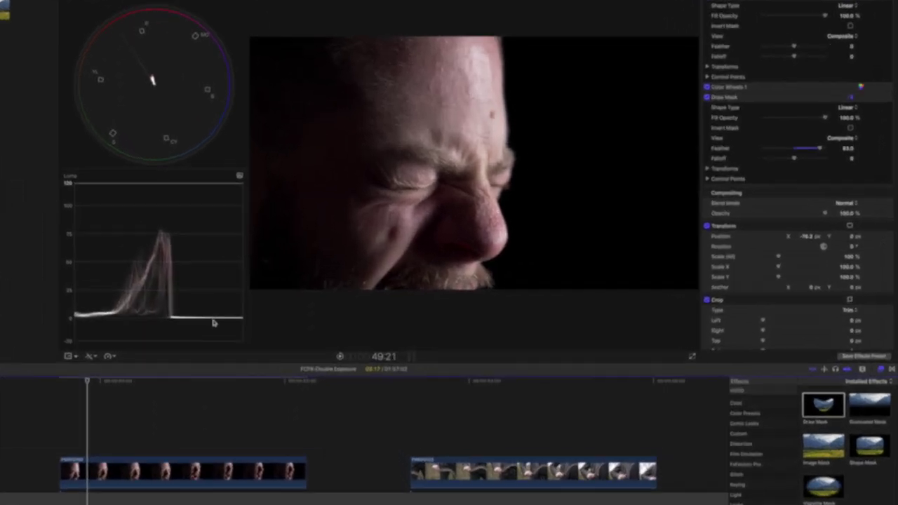
click(143, 465)
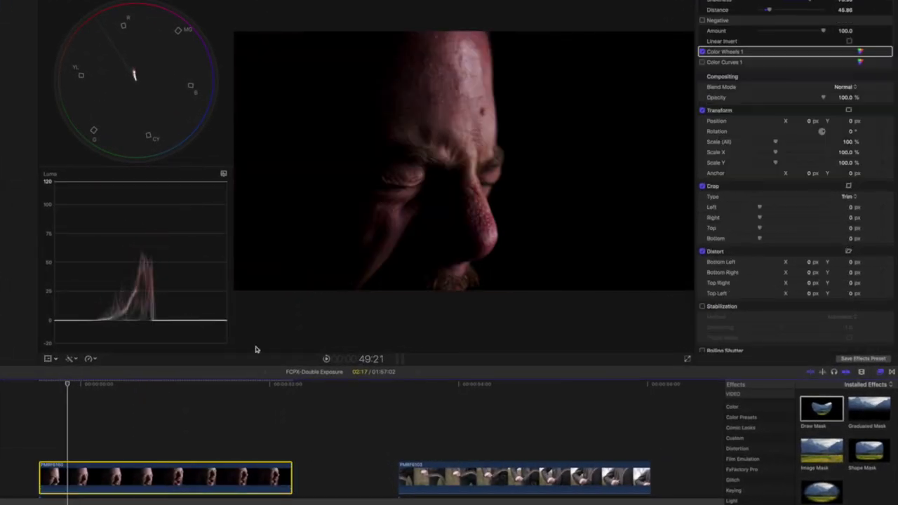
drag(468, 383, 487, 385)
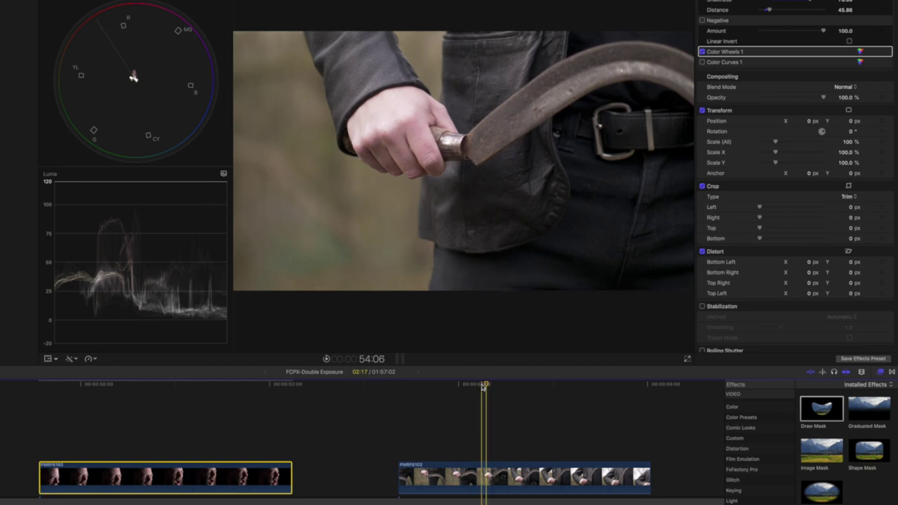
scroll(482, 386, right, 3)
key(space)
click(273, 454)
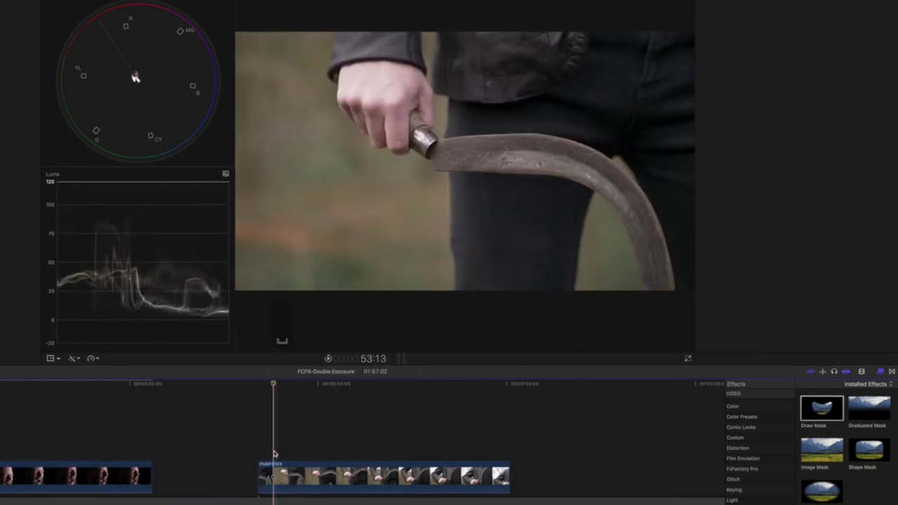
- Stack the sickle clip directly above the face clip with their starts aligned, and display the video scopes
drag(275, 478, 47, 402)
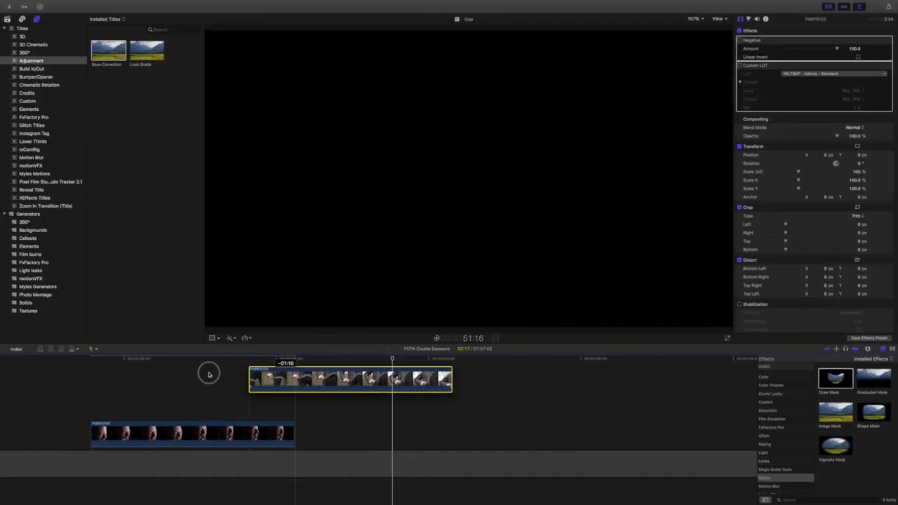
drag(208, 374, 133, 393)
key(super+7)
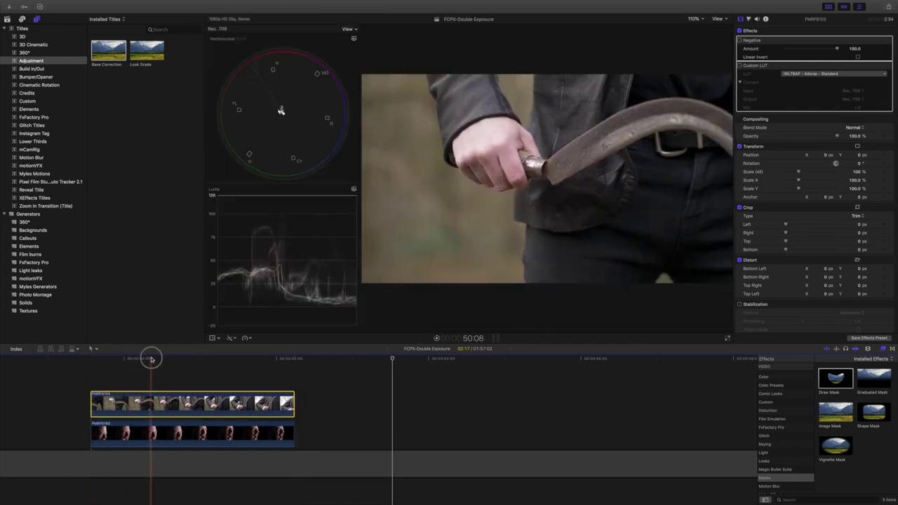
- Open the sickle clip's blend mode choices, and raise the shadows brightness of the face clip's Color Wheels correction
click(151, 360)
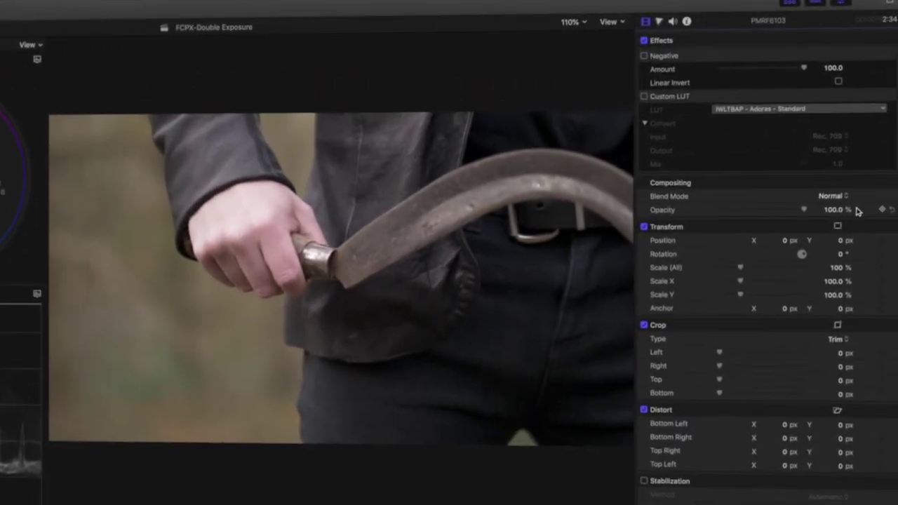
click(859, 128)
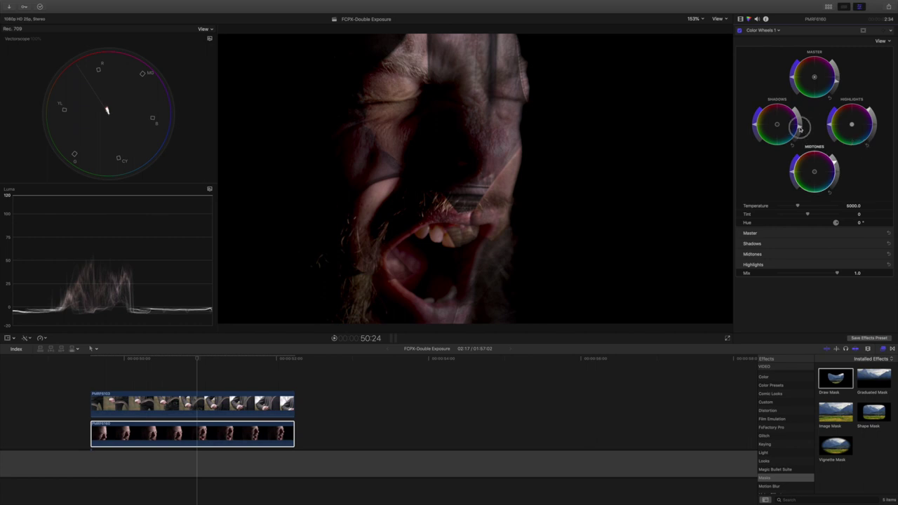
drag(800, 128, 798, 116)
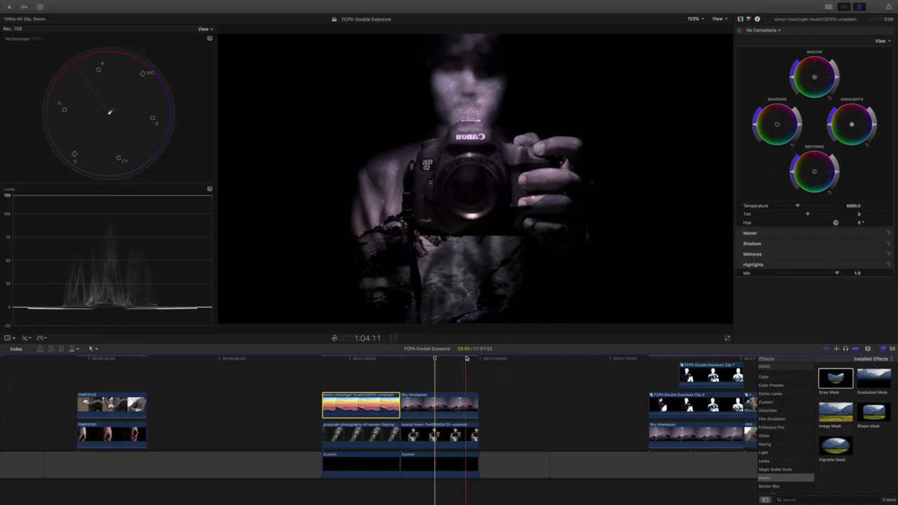
- Apply the Keyer effect to the close-up clip of the man in sunglasses and set its strength to 0%
scroll(432, 372, right, 5)
click(422, 358)
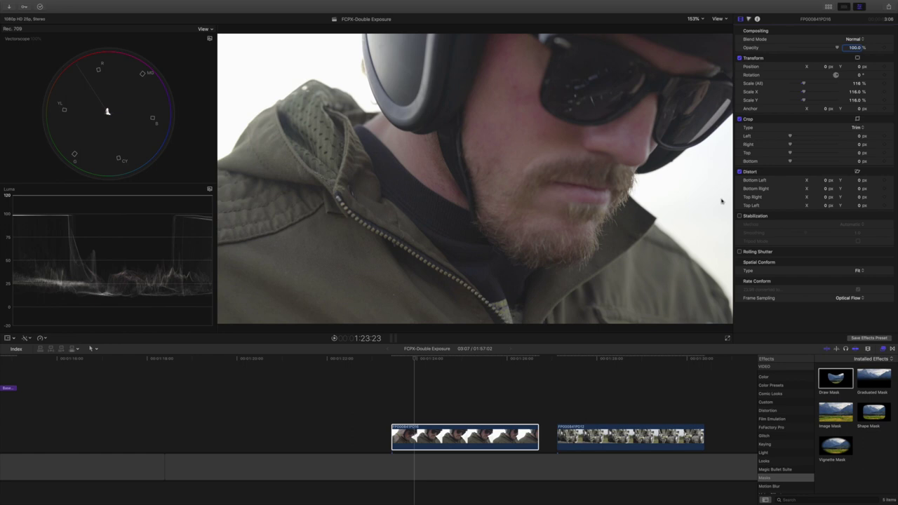
key(Return)
click(784, 445)
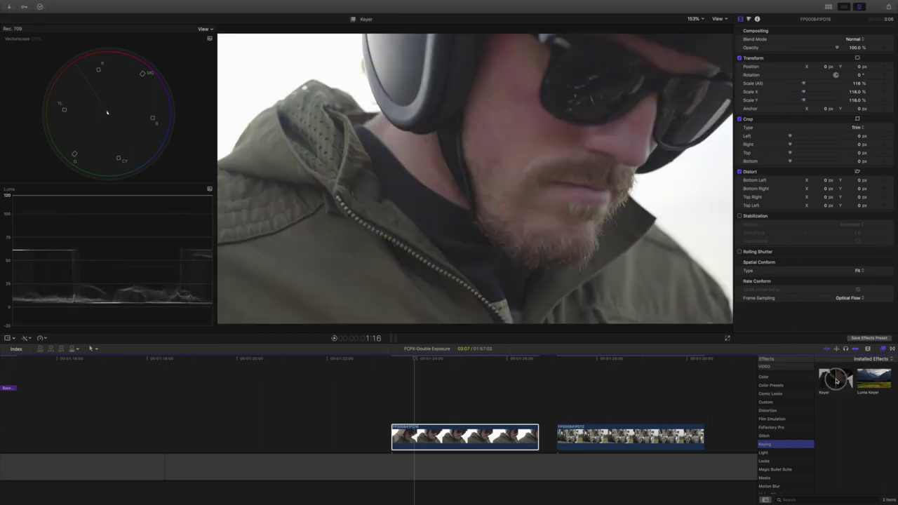
drag(837, 386, 493, 438)
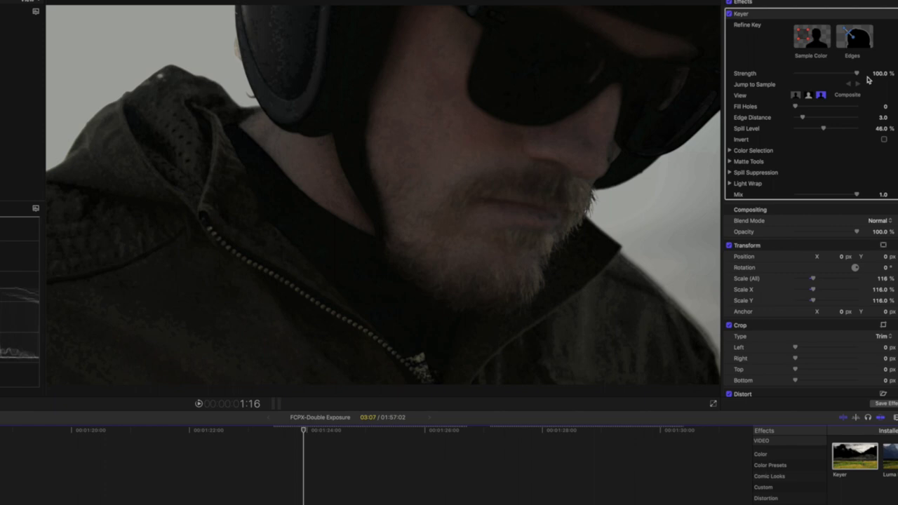
drag(858, 75, 745, 75)
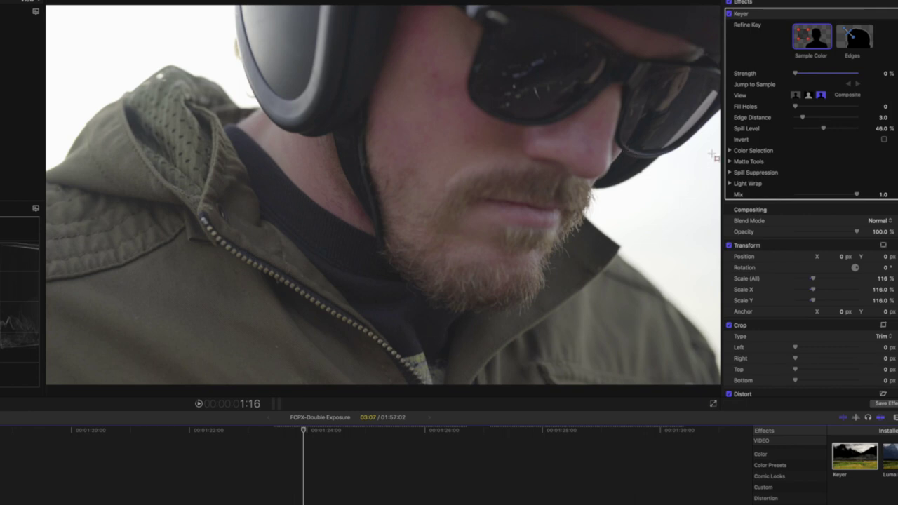
- Sample the pale background beside the man for the key, adding a second small sample just above his shoulder
drag(711, 172, 678, 291)
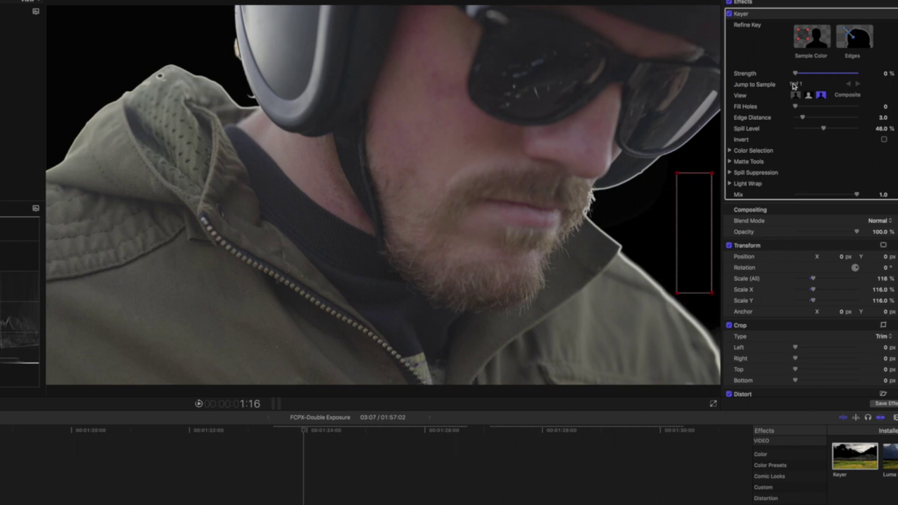
click(820, 43)
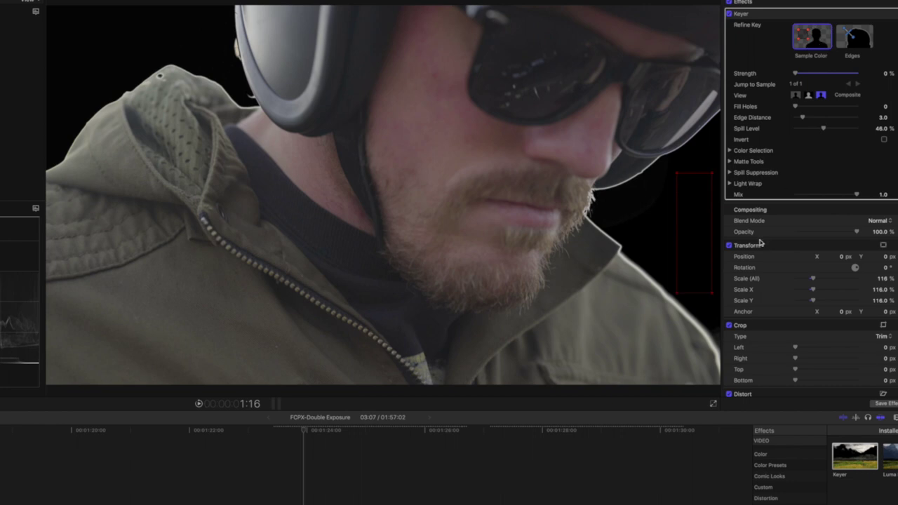
click(699, 319)
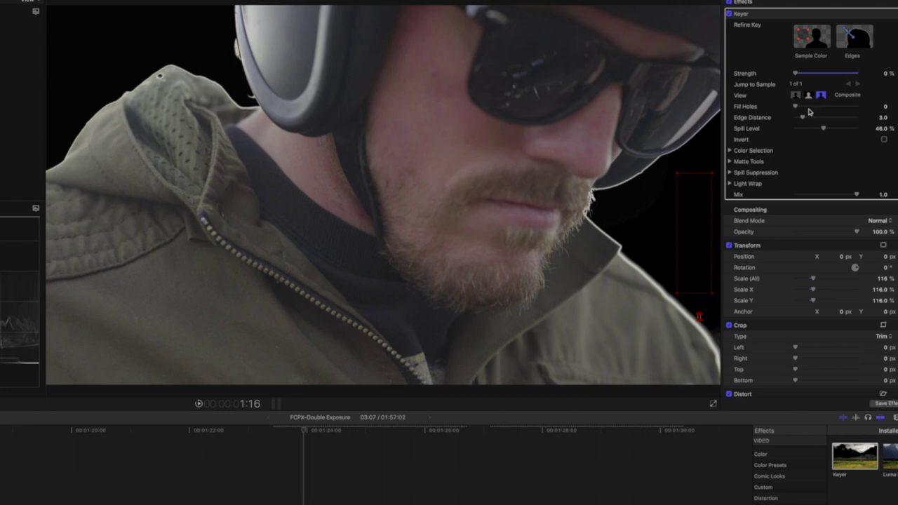
- Refine the key's matte with Shrink/Expand at -4.0, Soften at 0.99 and Fill Holes at 2.17
click(729, 161)
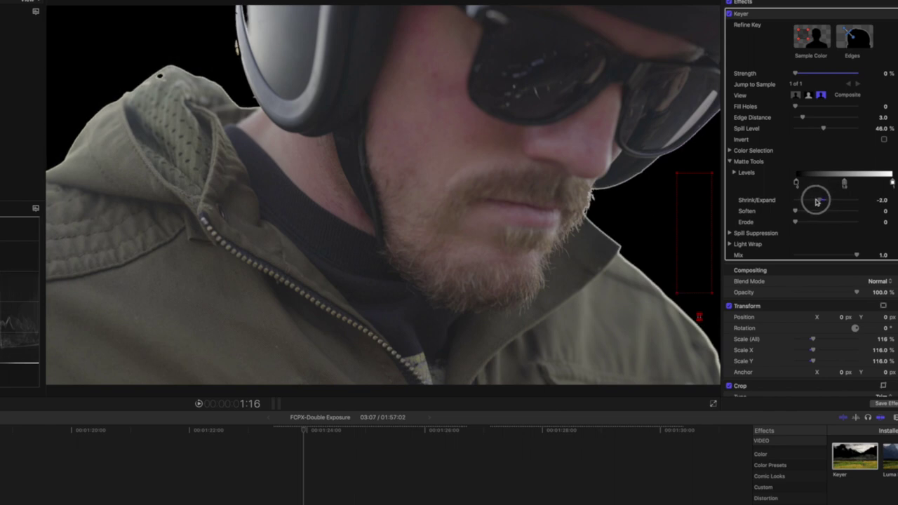
drag(818, 202, 816, 202)
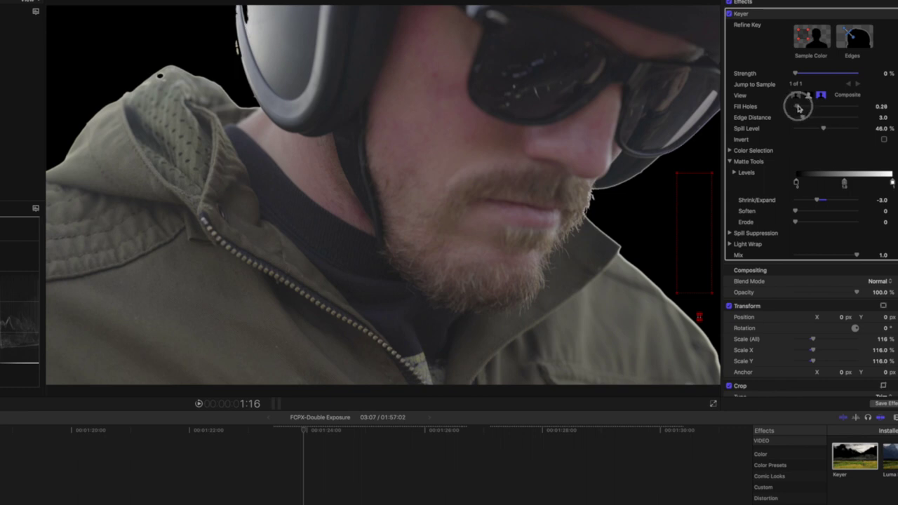
drag(798, 108, 805, 108)
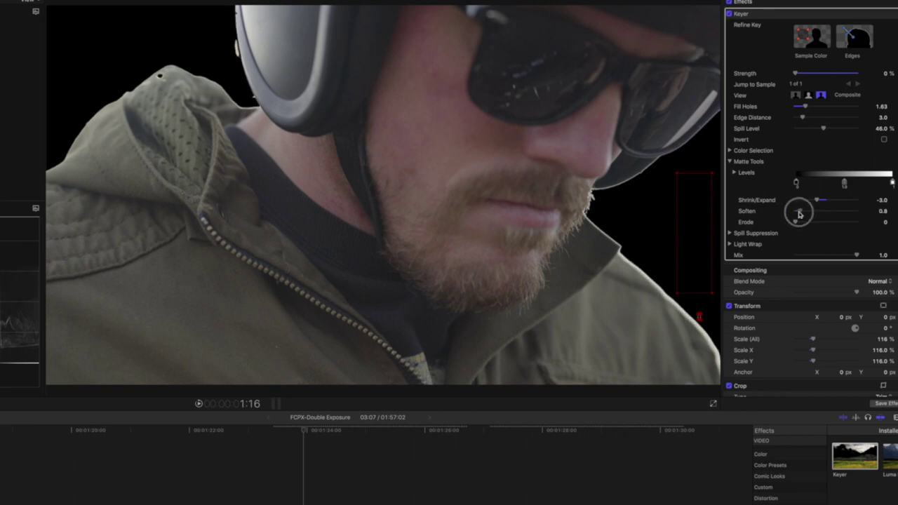
drag(796, 211, 814, 201)
drag(806, 107, 810, 109)
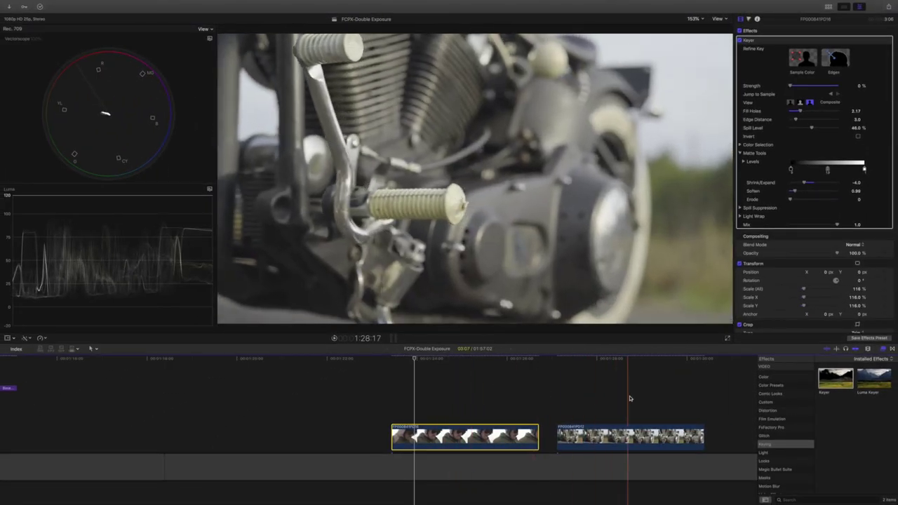
- Skim both clips, and stack the keyed man clip directly above the motorcycle clip with their starts aligned
click(633, 395)
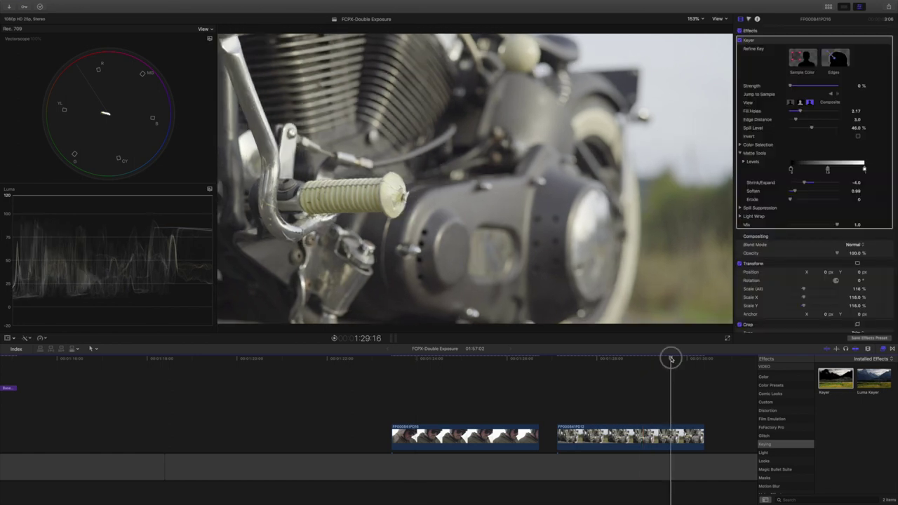
click(615, 359)
click(487, 358)
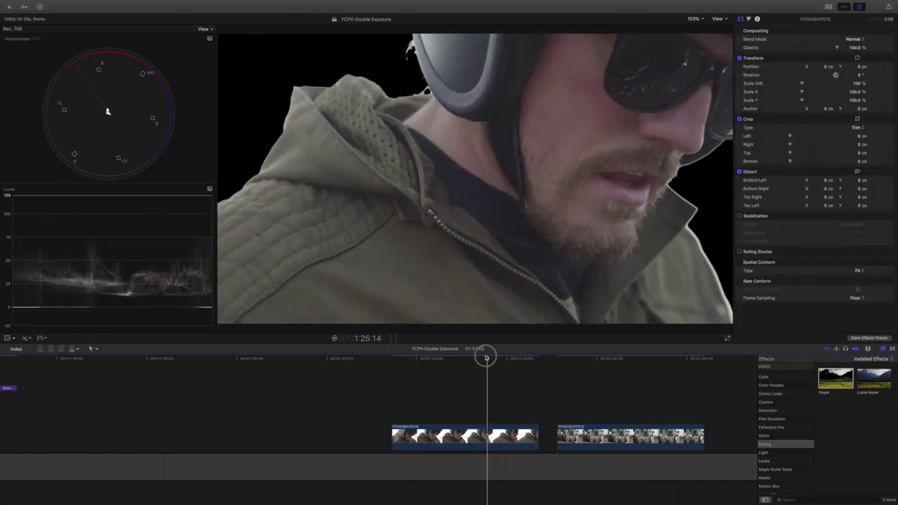
scroll(468, 393, left, 1)
drag(486, 428, 671, 395)
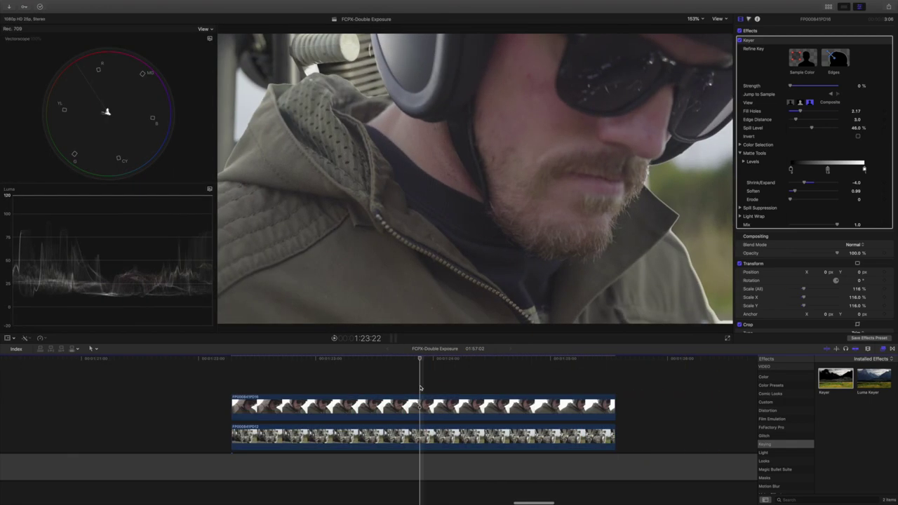
- Set the keyed man clip's blend mode to Stencil Alpha and play back the composite
click(325, 394)
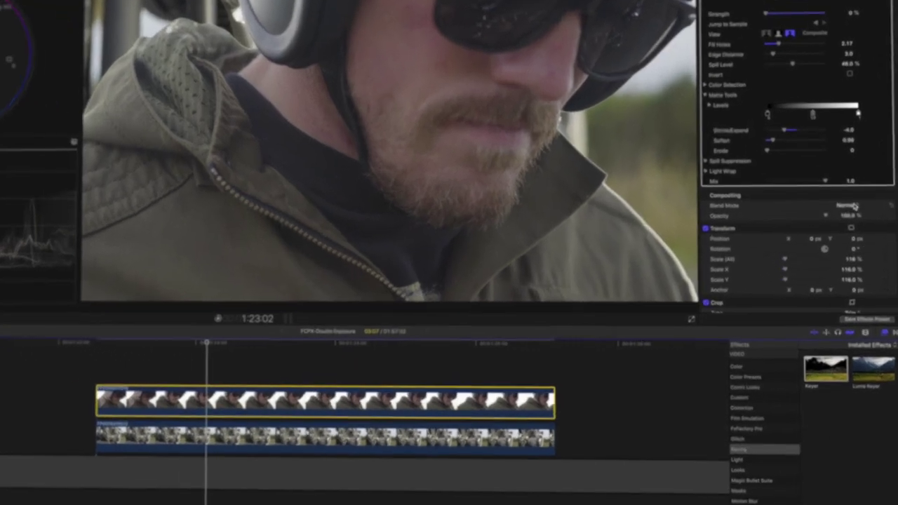
click(853, 205)
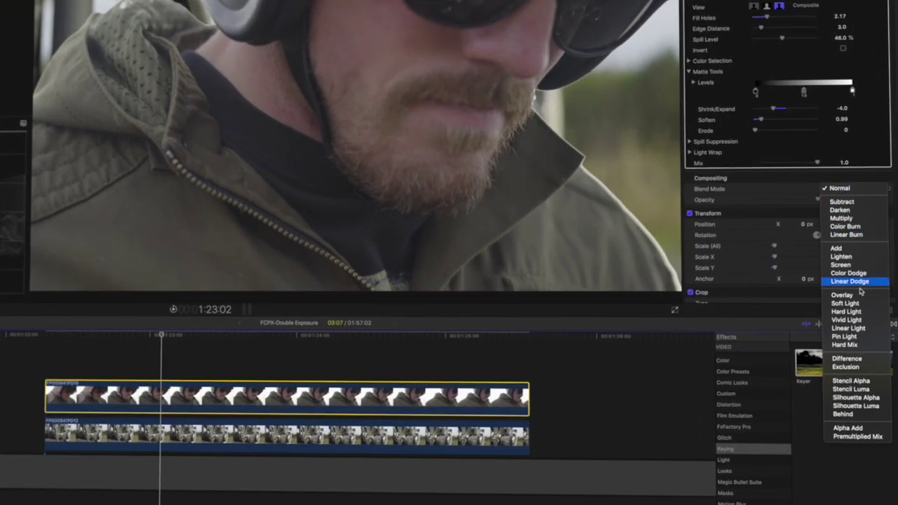
click(868, 381)
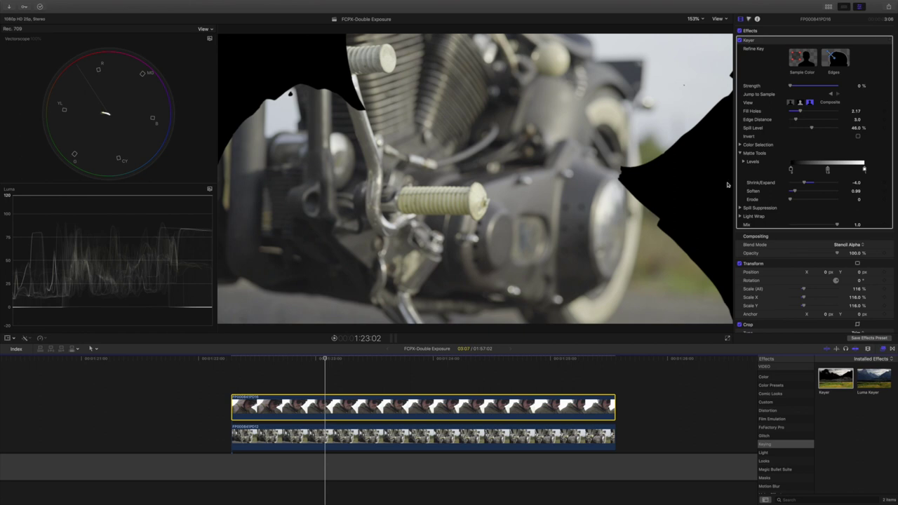
click(276, 356)
key(space)
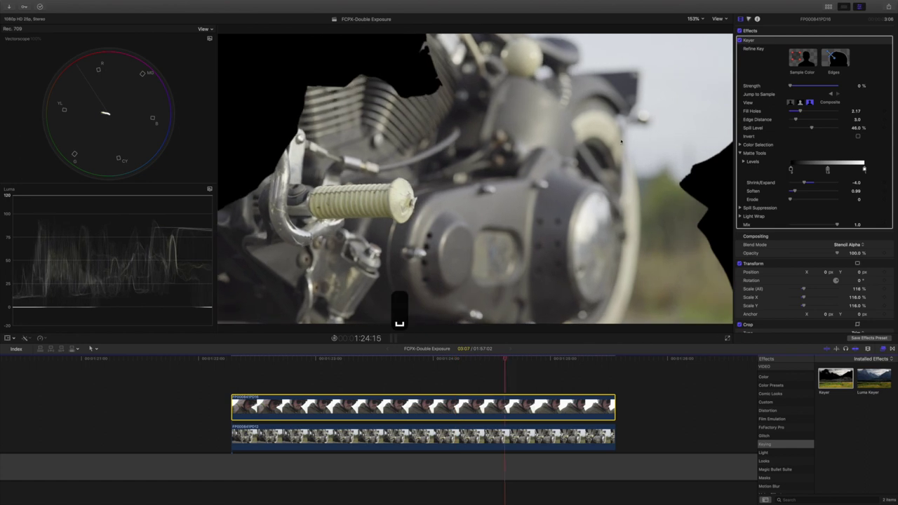
key(space)
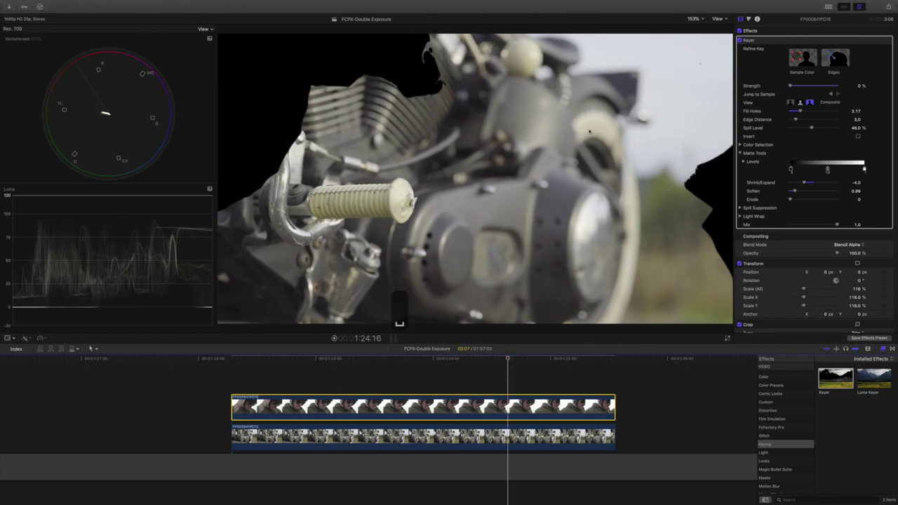
- Add the Luma Keyer effect to the man clip at 1:23:11 and shift its luma midpoint toward the dark end
drag(443, 358, 370, 360)
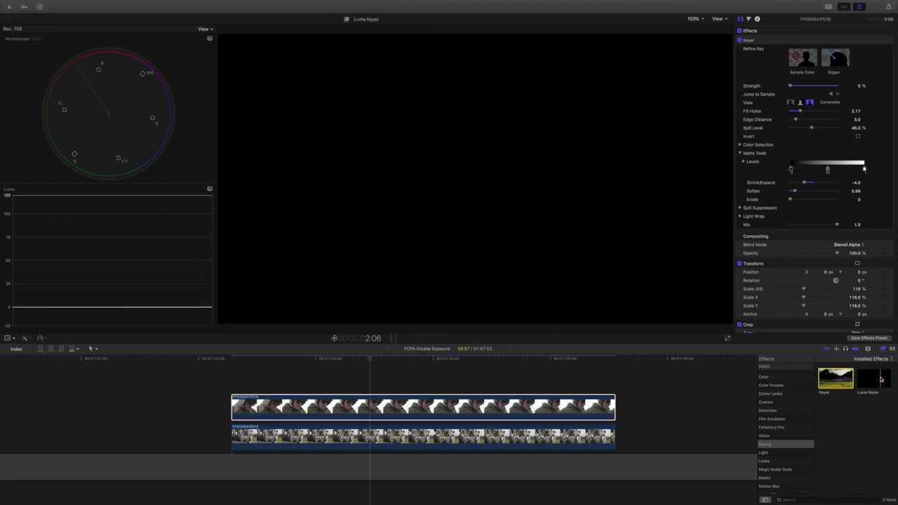
drag(874, 379, 516, 408)
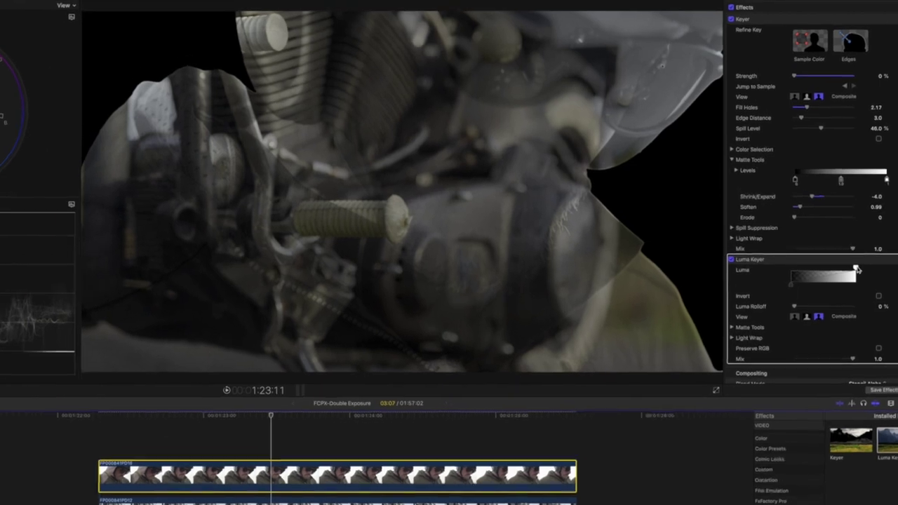
drag(843, 241, 817, 242)
drag(831, 275, 810, 278)
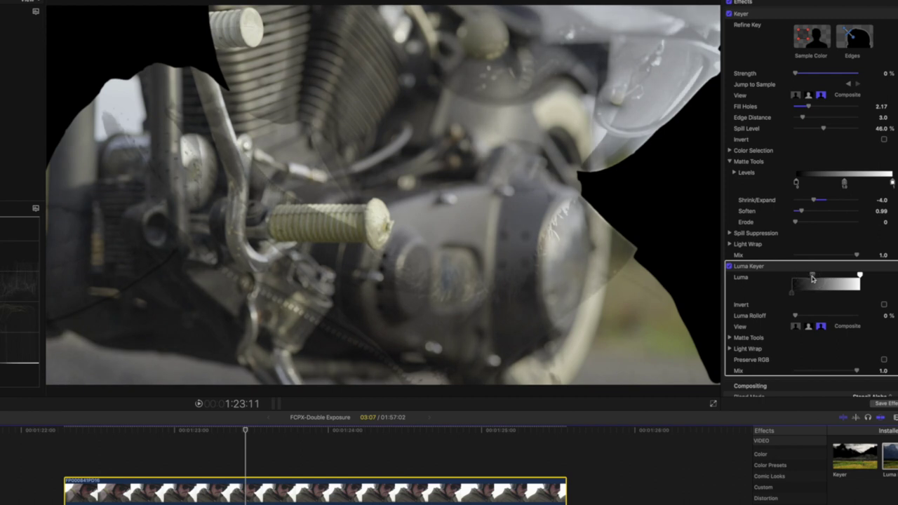
drag(812, 276, 815, 275)
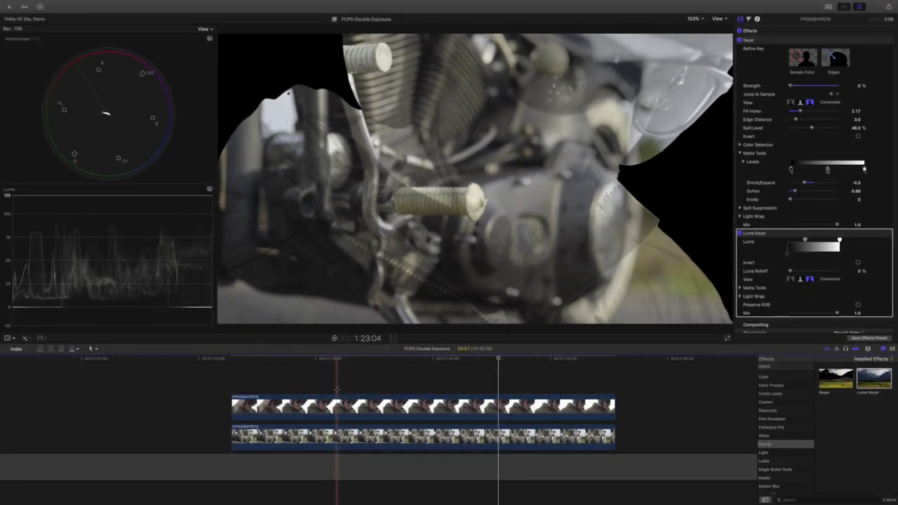
- Copy the keyed man clip at 1:23:04, and combine the man and motorcycle clips into a new compound clip
click(337, 389)
click(339, 406)
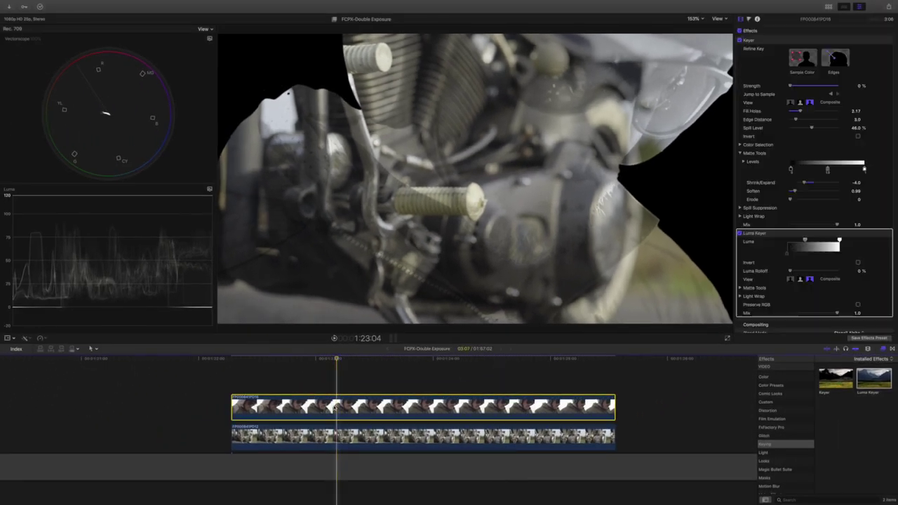
key(super+c)
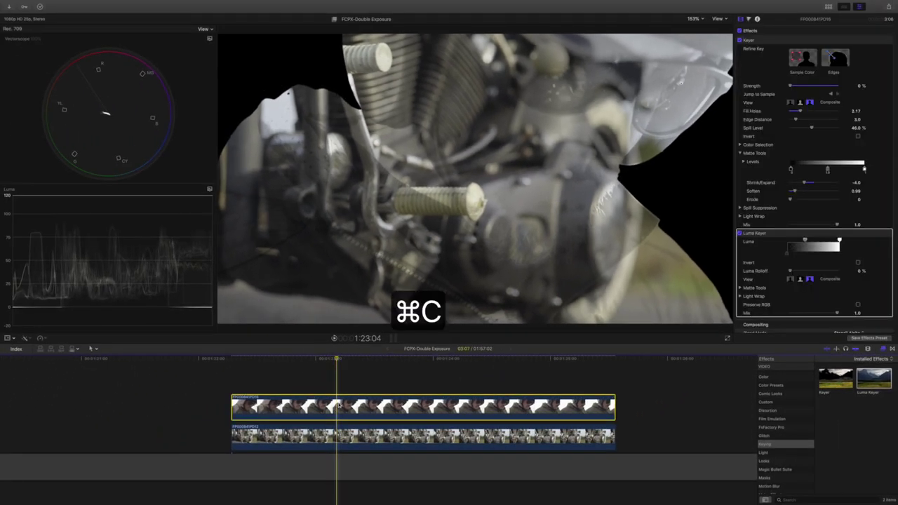
super+click(355, 437)
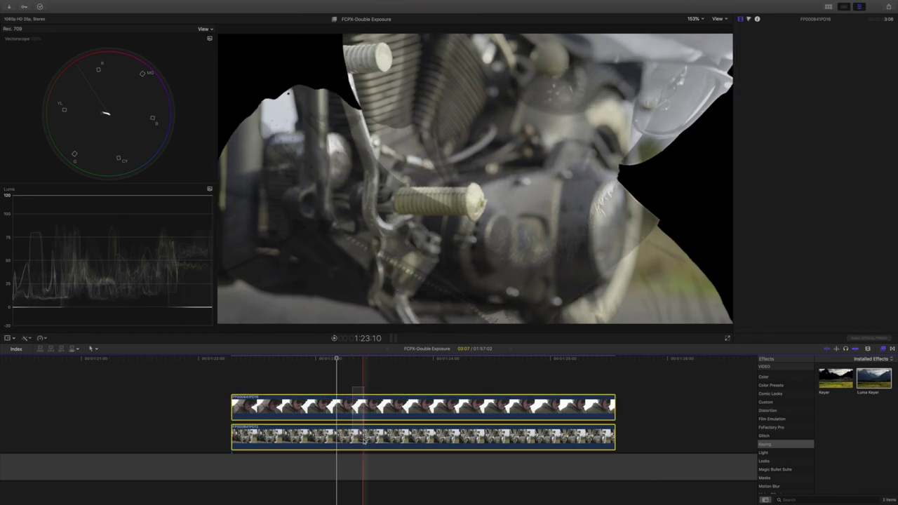
right_click(364, 441)
click(407, 380)
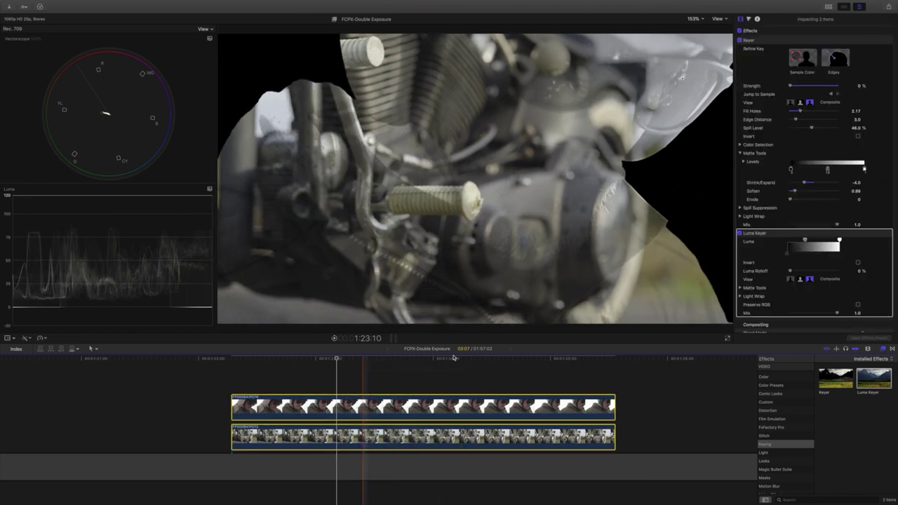
key(Return)
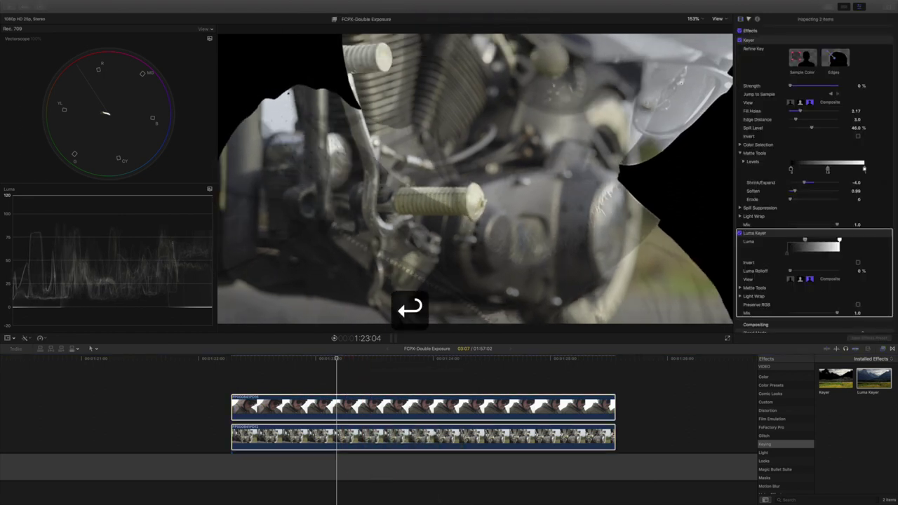
- Paste the copied man clip at the compound clip's start and place it beneath the compound clip
click(235, 358)
key(l)
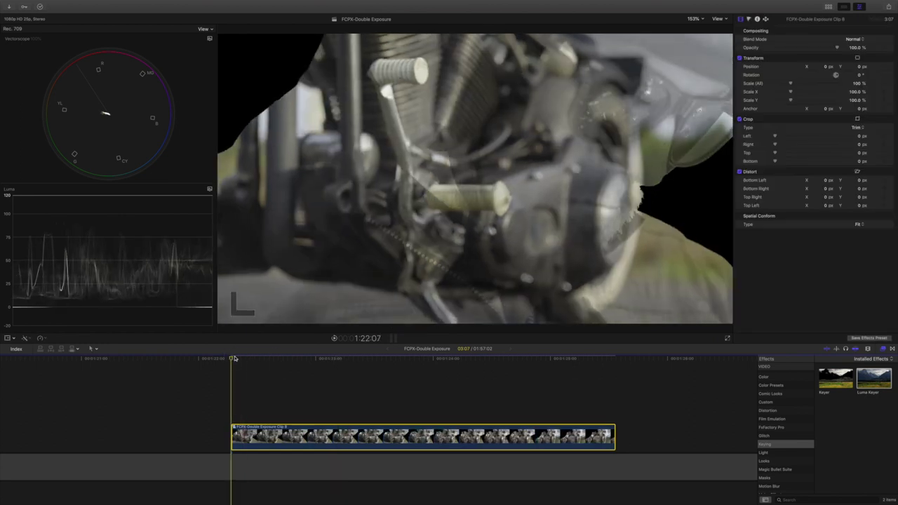
key(super+v)
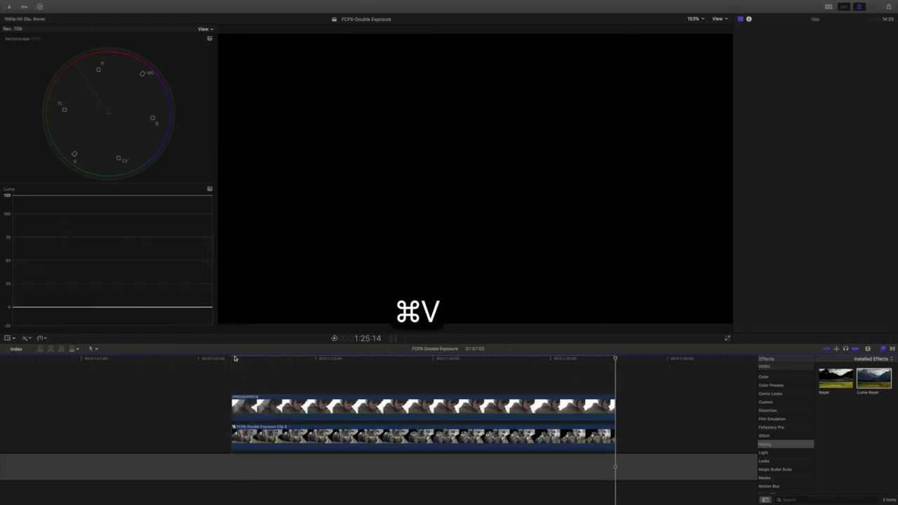
click(291, 405)
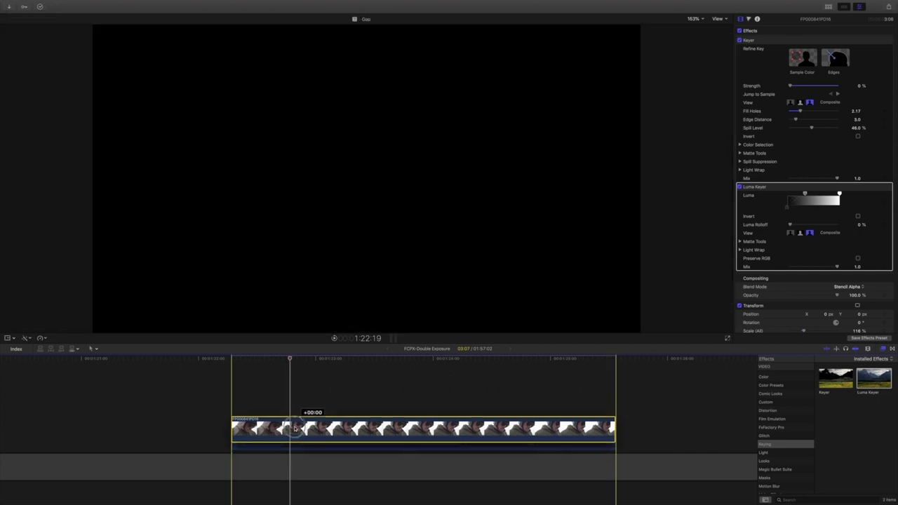
mouse_move(295, 429)
mouse_down()
mouse_move(294, 445)
mouse_move(295, 436)
mouse_up()
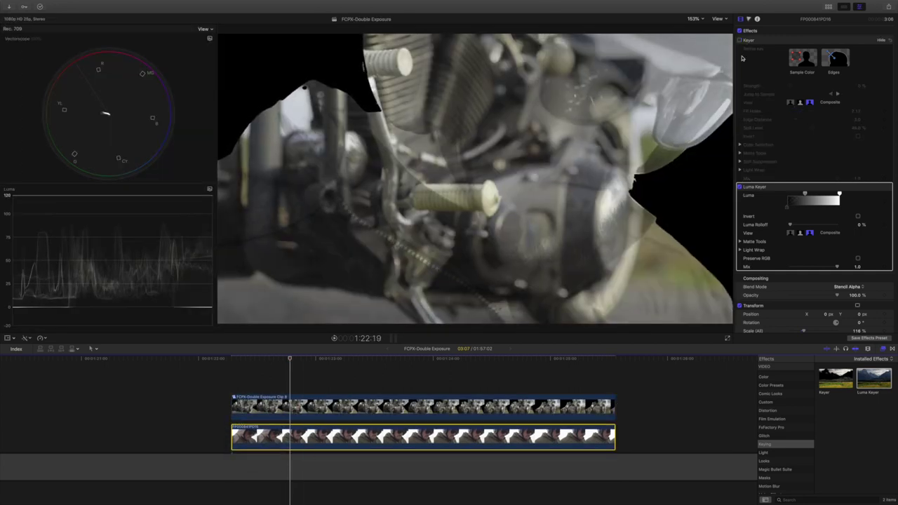
- Set the lower man clip's blend mode to Normal and turn off its Keyer and Luma Keyer effects
click(847, 286)
click(862, 142)
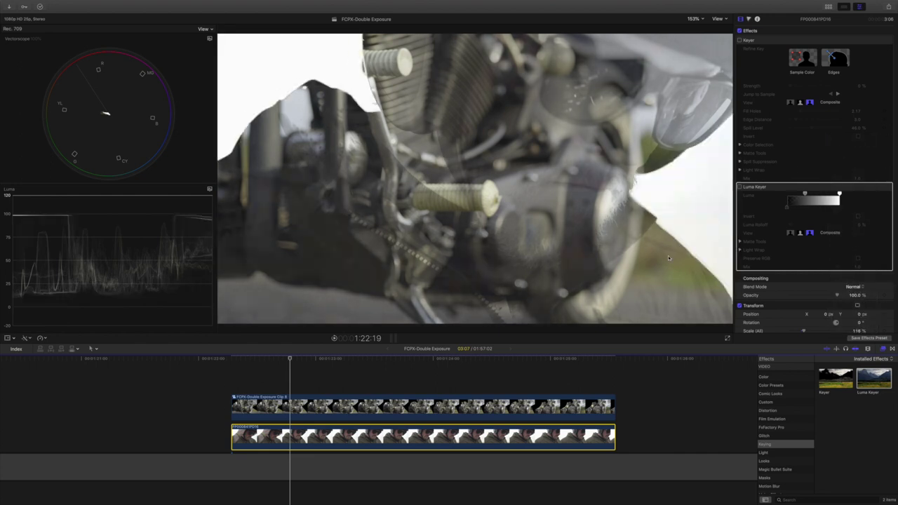
drag(384, 357, 458, 363)
key(super+equal)
click(437, 375)
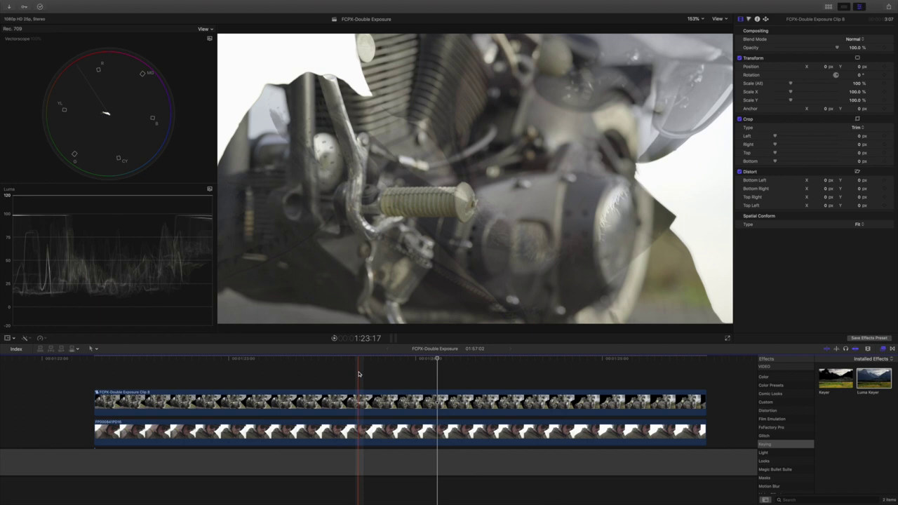
- Place the aerial road clip directly beneath the compound clip with their starts aligned, and delete the lower man clip
scroll(359, 374, right, 4)
scroll(359, 373, left, 5)
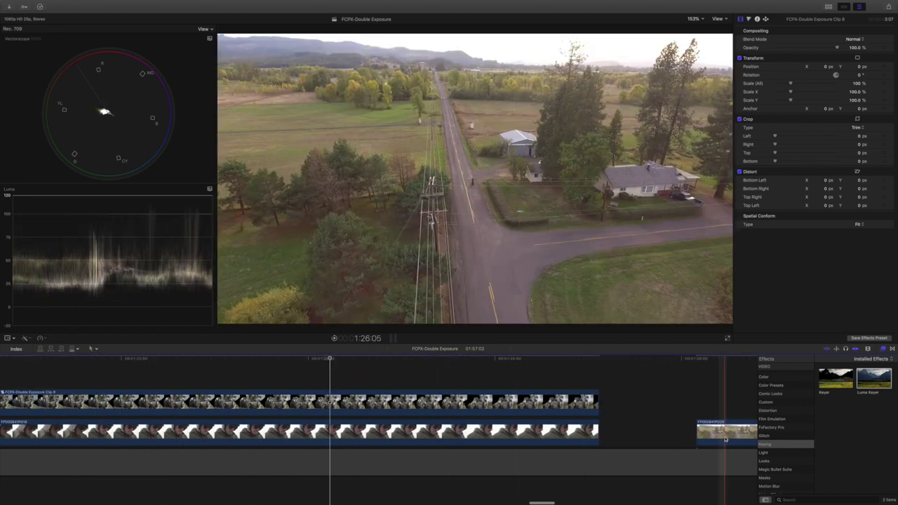
drag(725, 440, 227, 414)
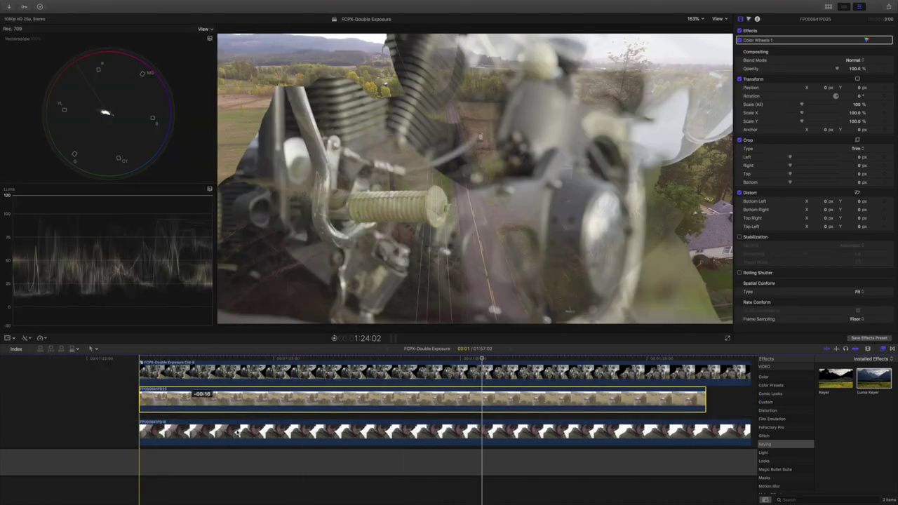
key(BackSpace)
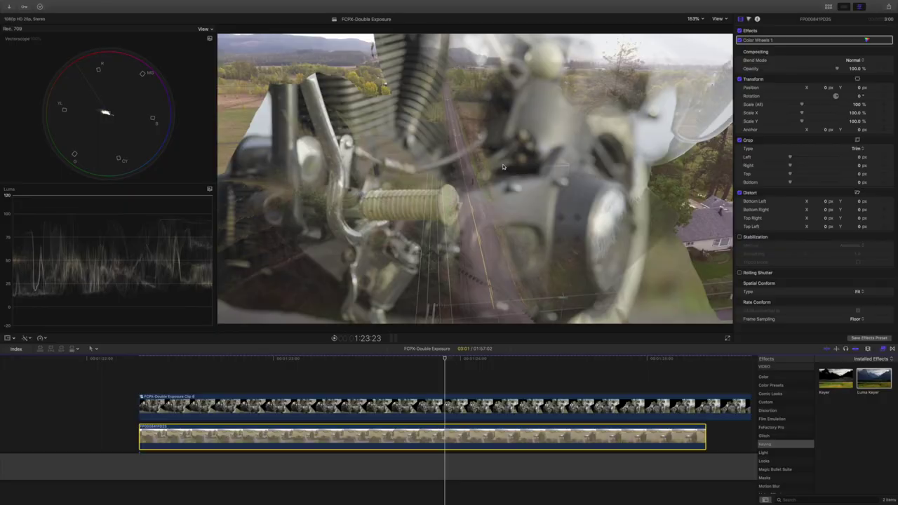
- Open the compound clip, turn off the Luma Keyer on its man clip, and return to the main timeline
click(342, 358)
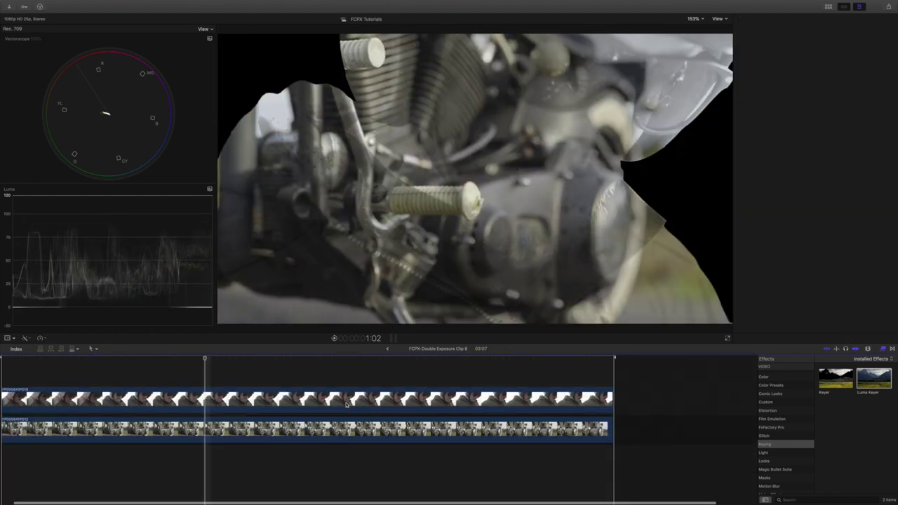
click(792, 212)
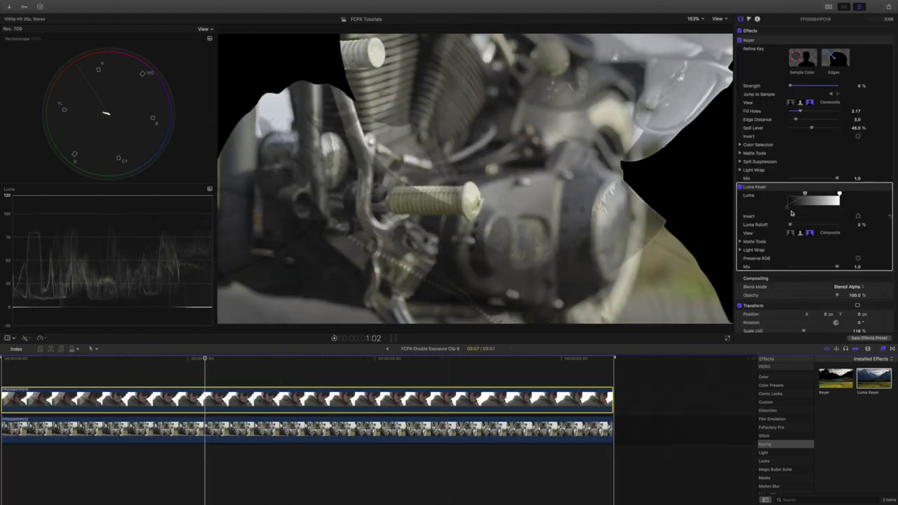
click(740, 187)
click(387, 351)
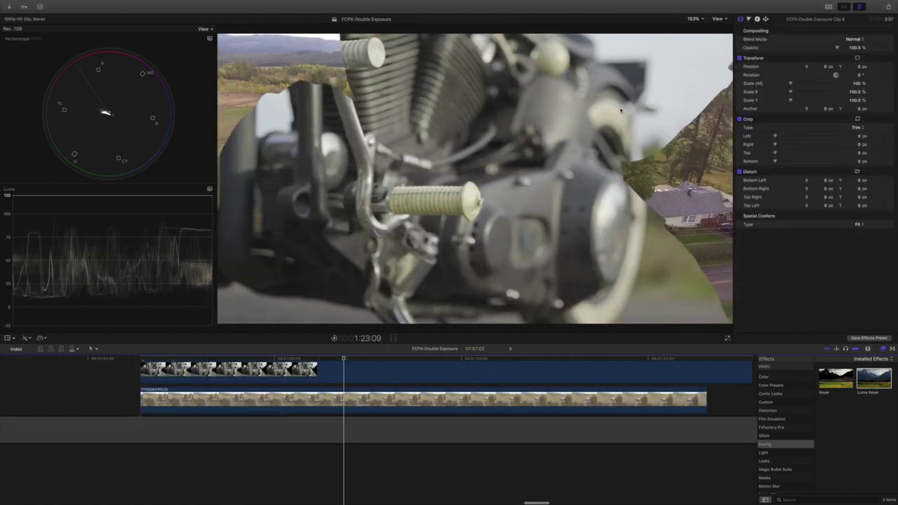
- Play back the composite over the aerial clip, and undo the Luma Keyer change inside the compound clip
drag(313, 360, 272, 359)
key(space)
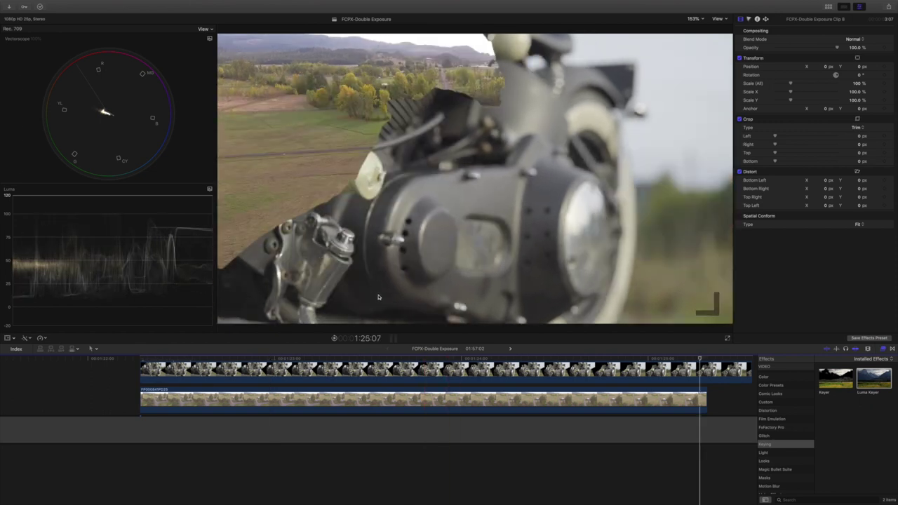
click(369, 358)
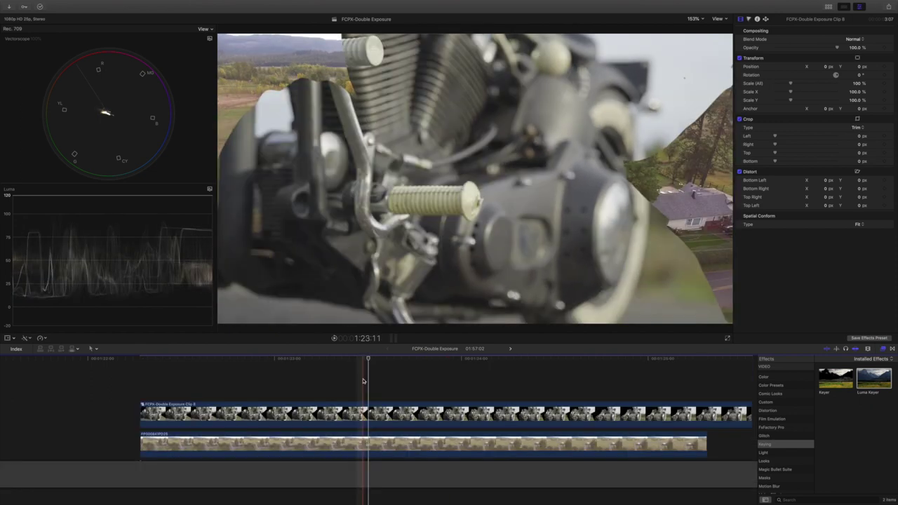
key(super+z)
key(super+z)
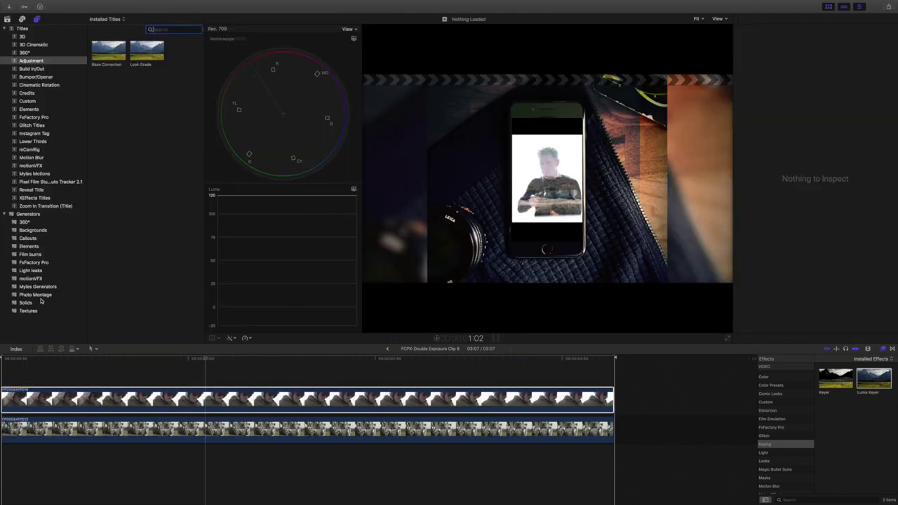
- Inside the compound clip, add a black Custom solid beneath the clips and duplicate the man clip on top of the stack
click(26, 303)
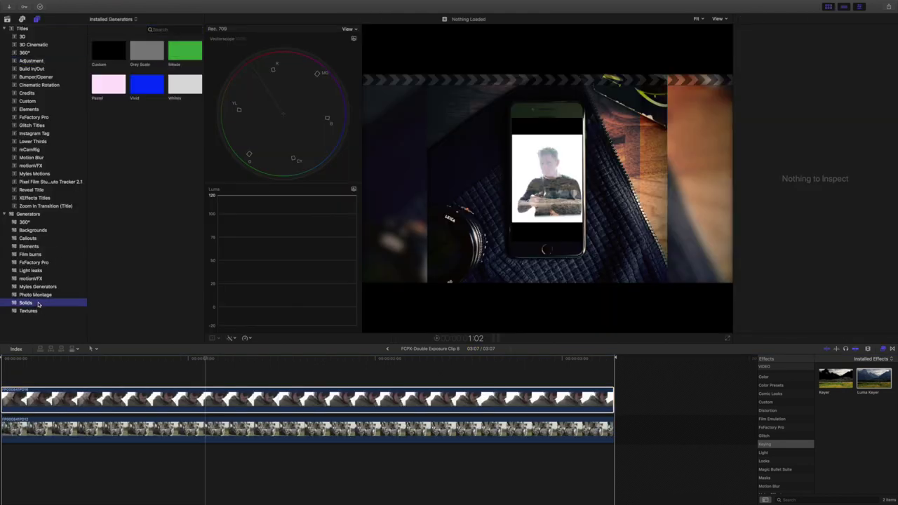
drag(114, 54, 4, 463)
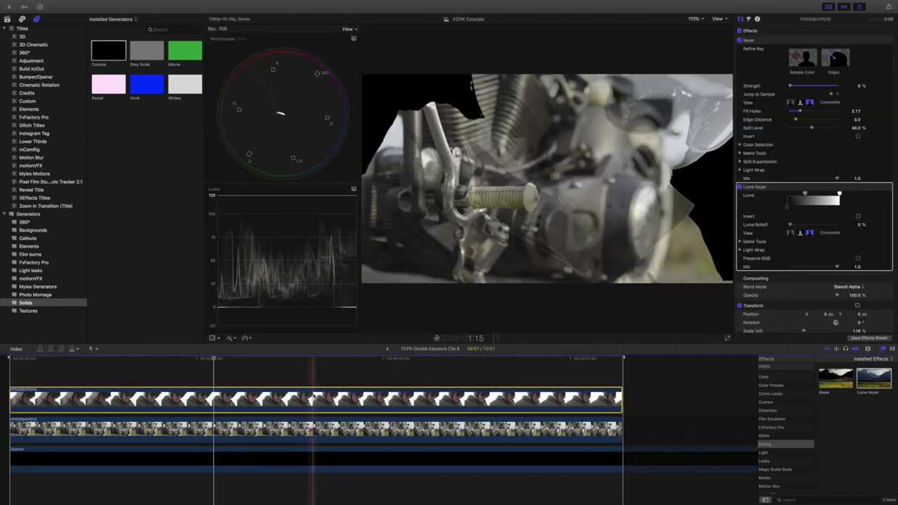
drag(314, 388, 321, 379)
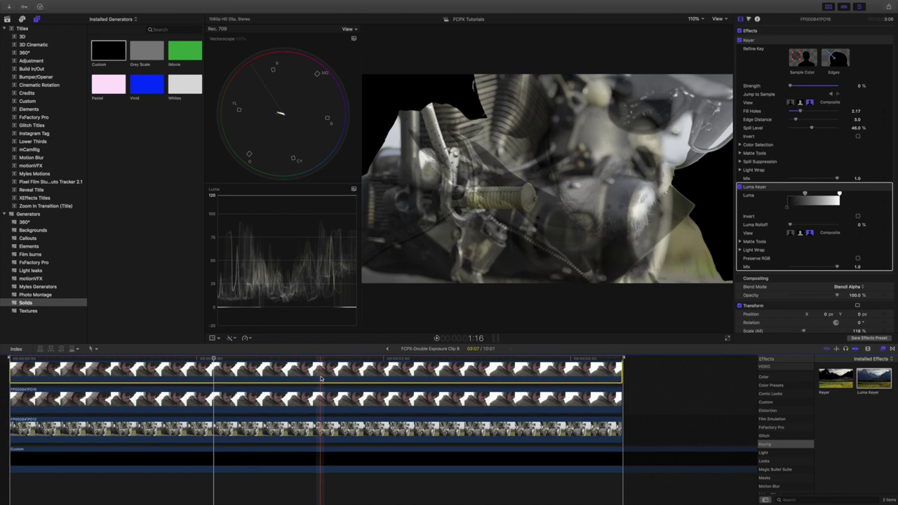
- Turn off the Luma Keyer on the top man clip, and combine the lower man clip and motorcycle clip into a compound clip
click(740, 187)
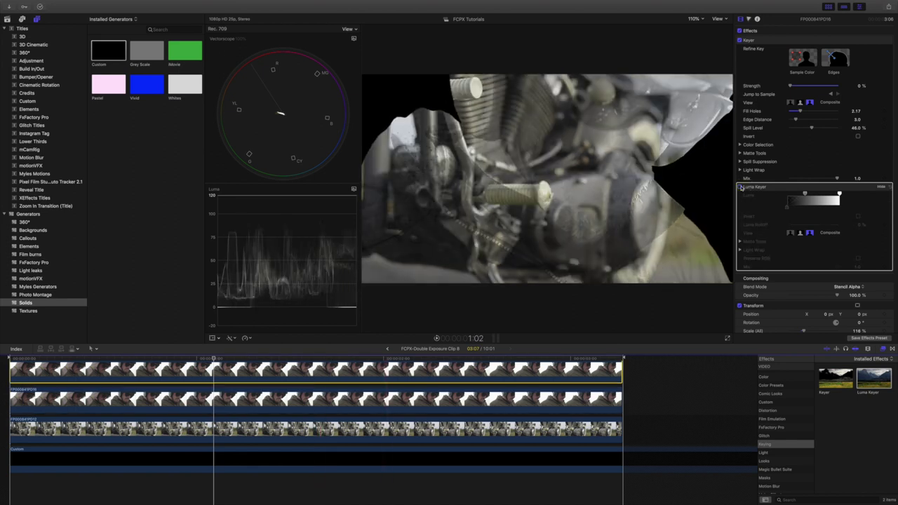
drag(649, 397, 583, 416)
right_click(562, 426)
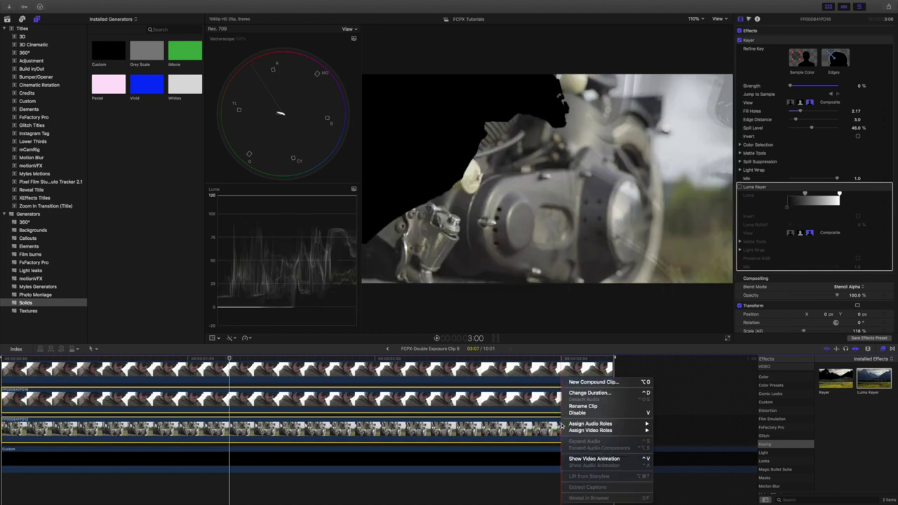
click(590, 383)
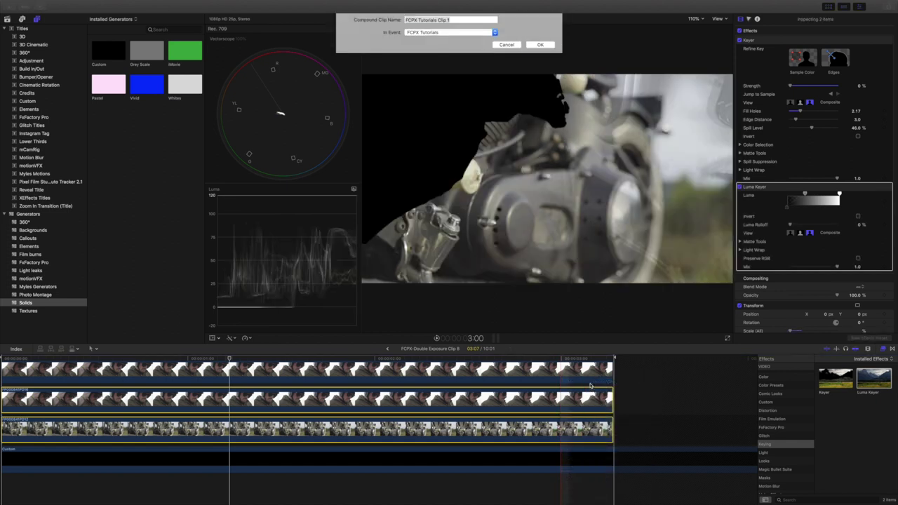
key(Return)
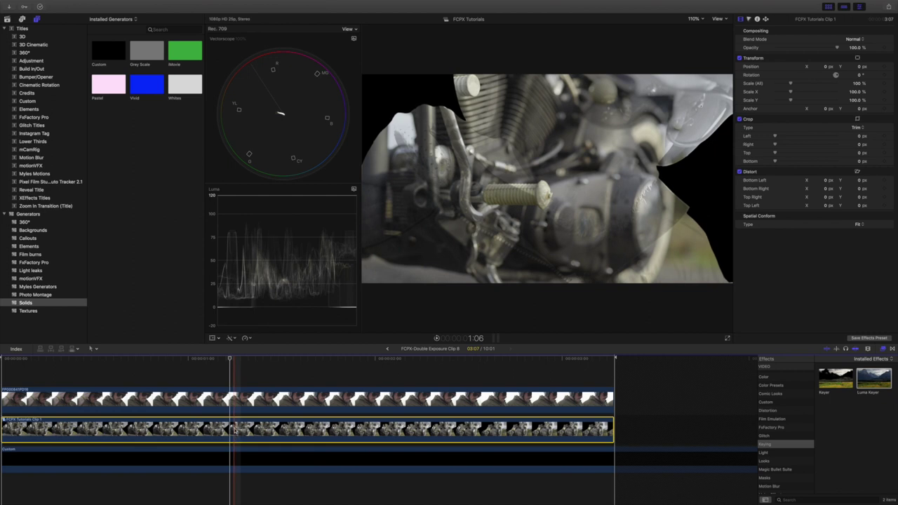
- Check the top man clip and the black solid, and return to the main timeline to view the composite over the aerial clip
click(259, 398)
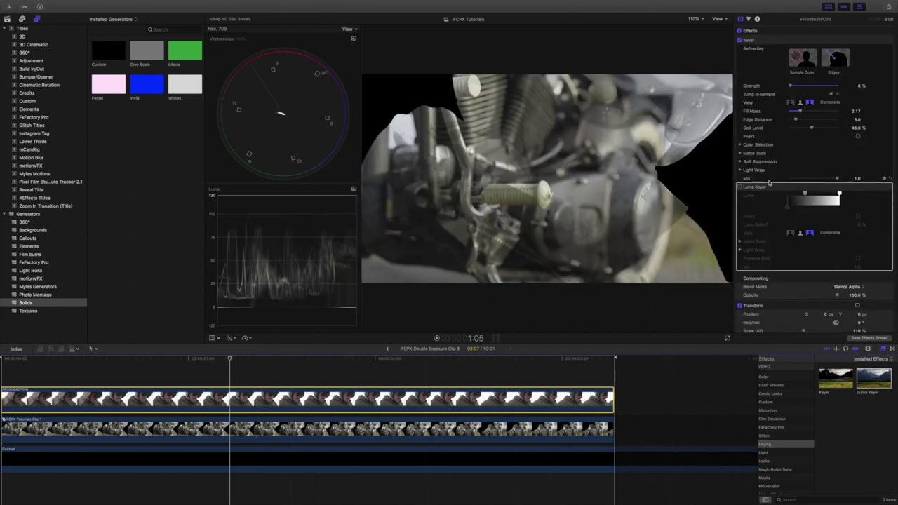
click(294, 458)
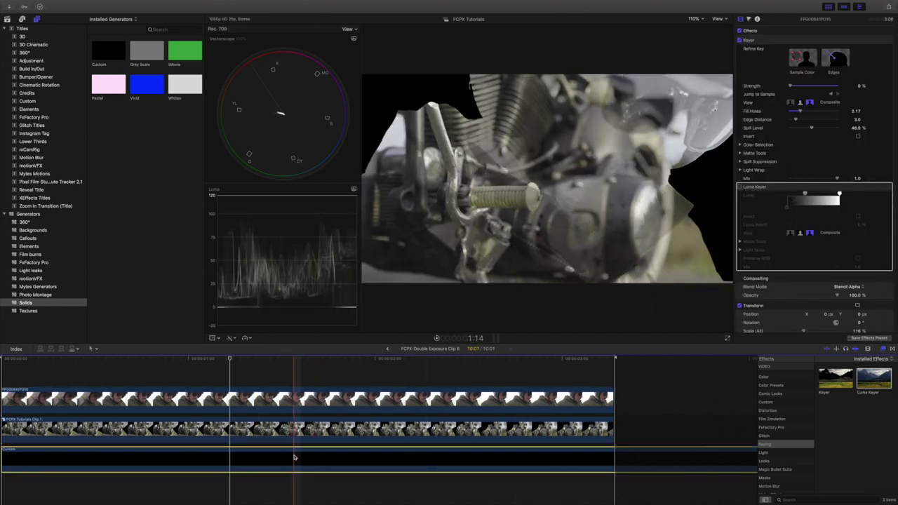
click(389, 350)
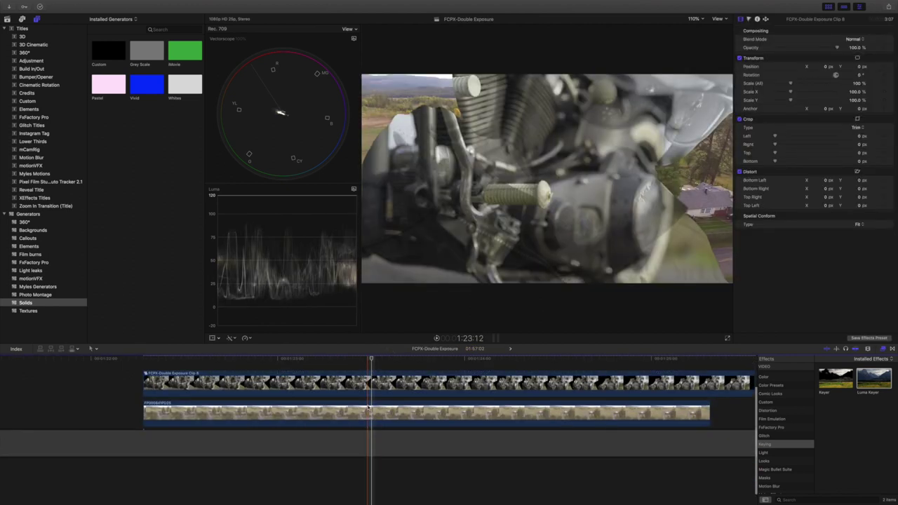
click(355, 423)
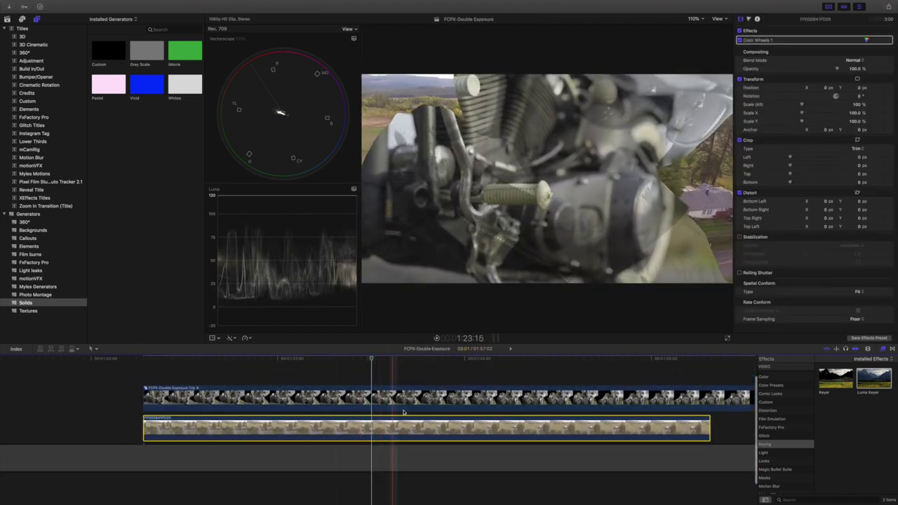
- Apply the Luma Keyer to the man-with-camera clip beside the ink drop clip, and adjust its luma range to remove the white background
click(442, 395)
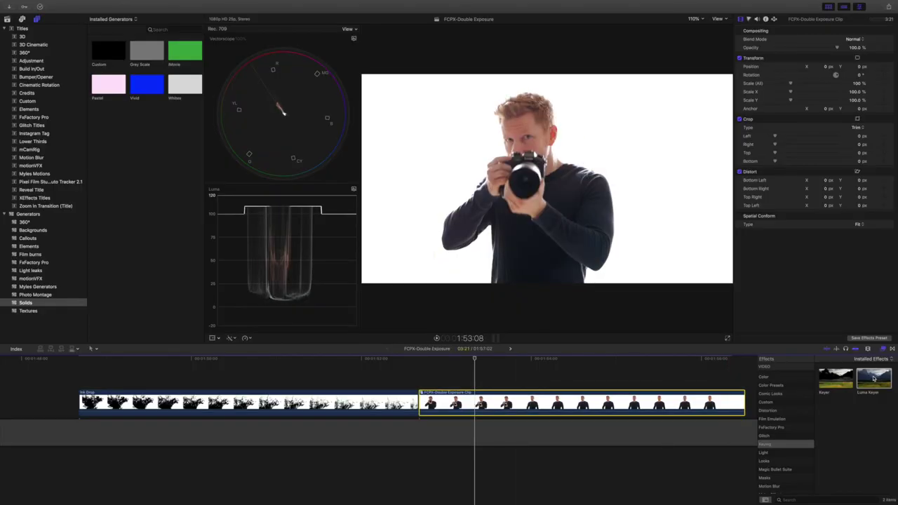
drag(869, 383, 660, 402)
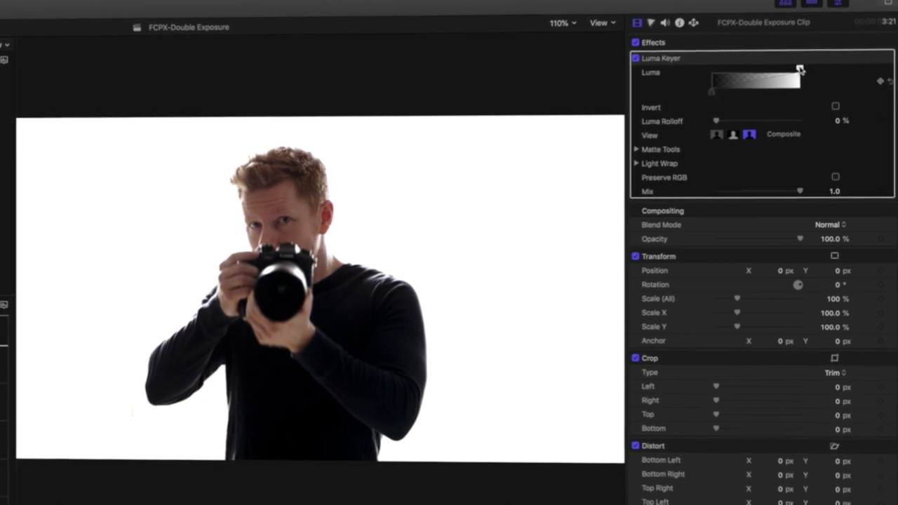
drag(799, 68, 692, 66)
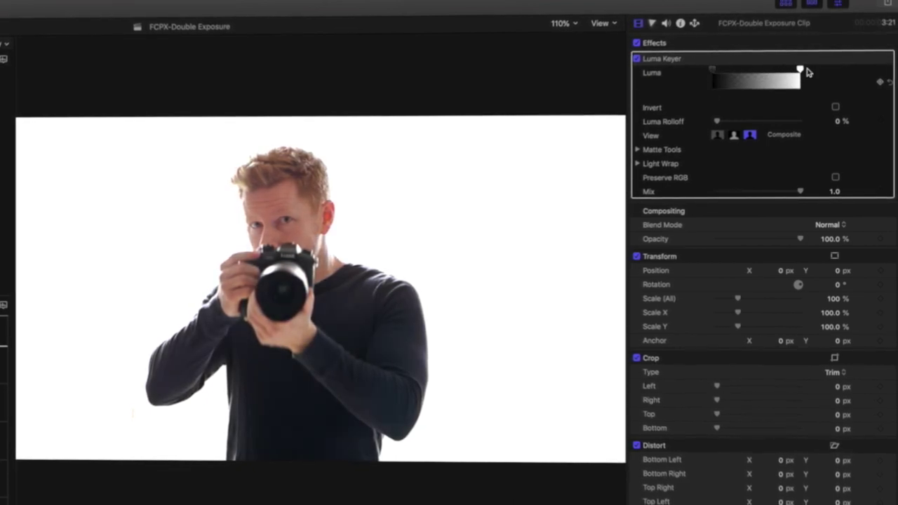
drag(800, 70, 794, 97)
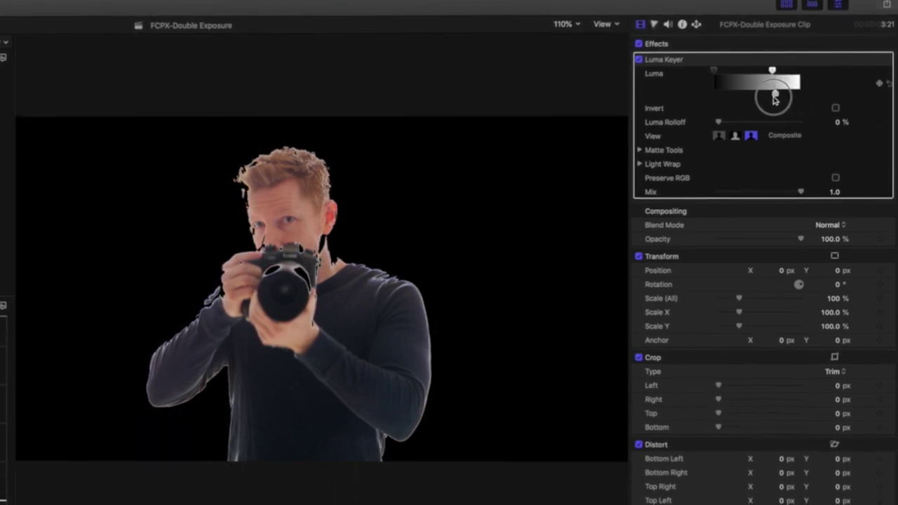
drag(794, 98, 797, 99)
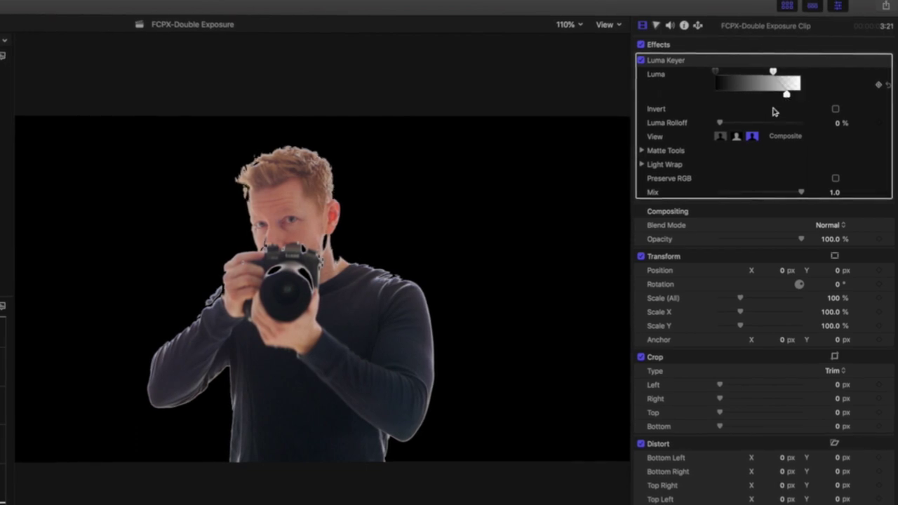
- Refine the Luma Keyer's luma range at a front-facing frame of the man, and set the matte's Soften to 1.16
key(space)
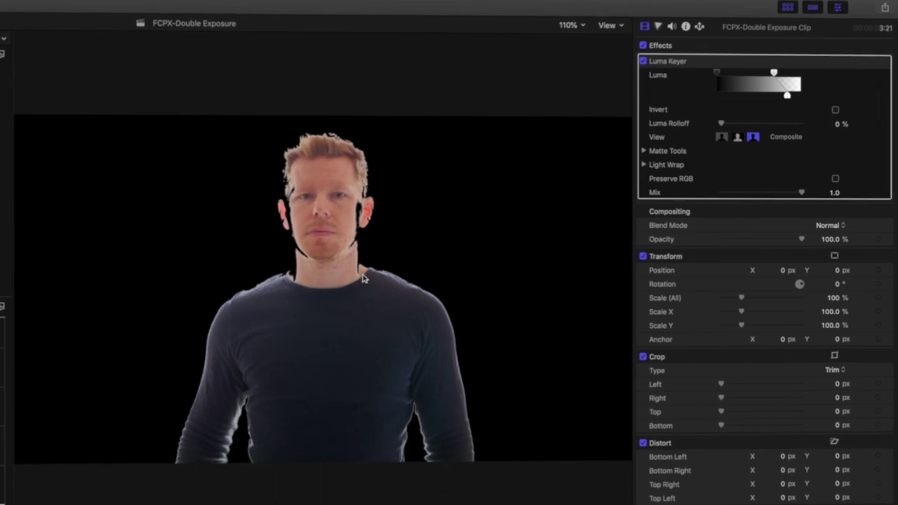
drag(819, 96, 779, 95)
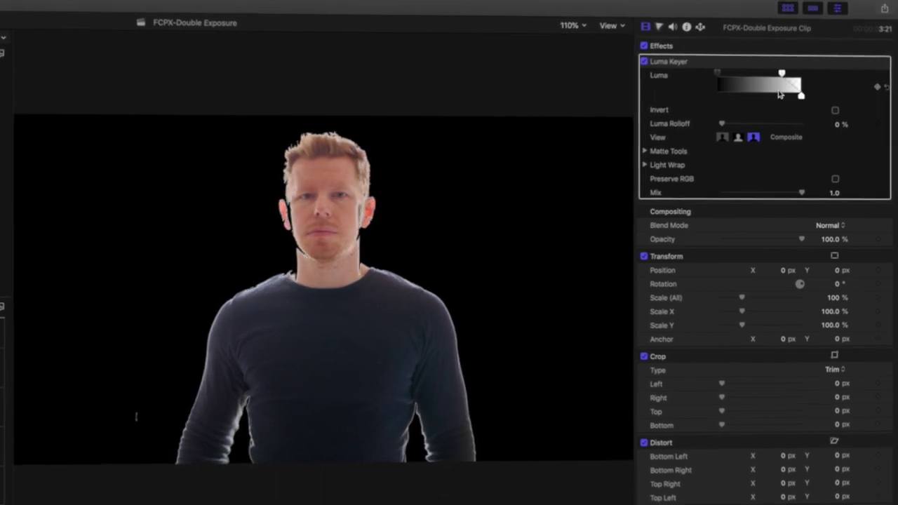
click(646, 152)
drag(722, 236, 734, 240)
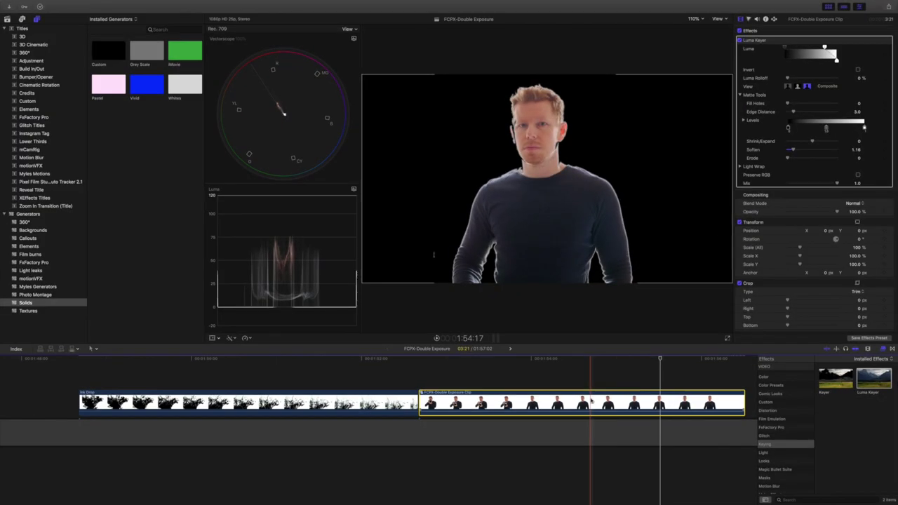
- Stack the keyed man clip above the Ink Drop clip, aligned to its start, and view the overlap
mouse_move(589, 400)
mouse_down()
mouse_move(349, 369)
mouse_move(251, 371)
mouse_move(263, 358)
mouse_move(337, 358)
mouse_up()
click(243, 359)
scroll(243, 360, left, 3)
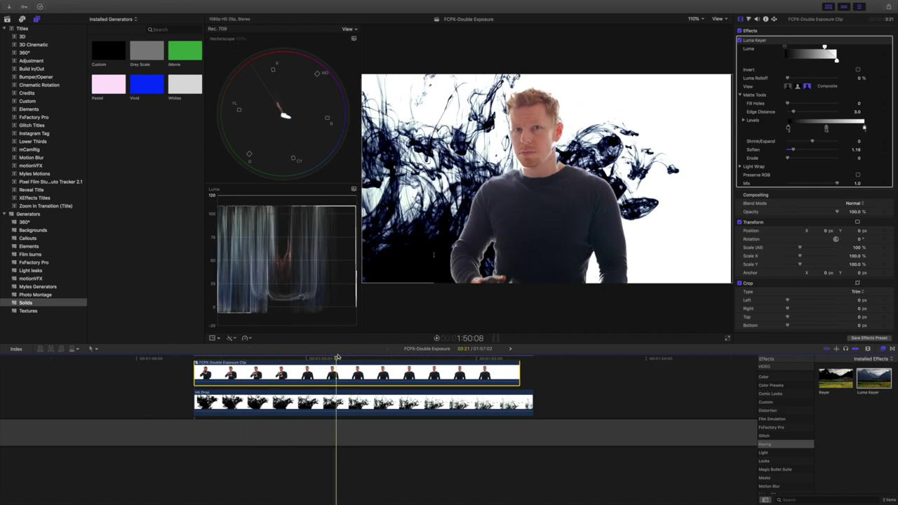
- Set the man clip's blend mode to Stencil Alpha, scale it to 102%, and review the ink-filled silhouette
click(855, 203)
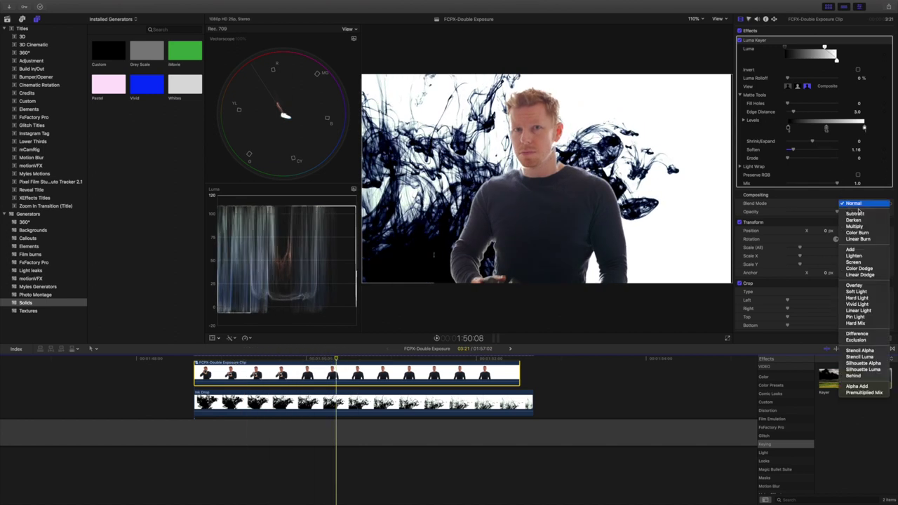
click(865, 351)
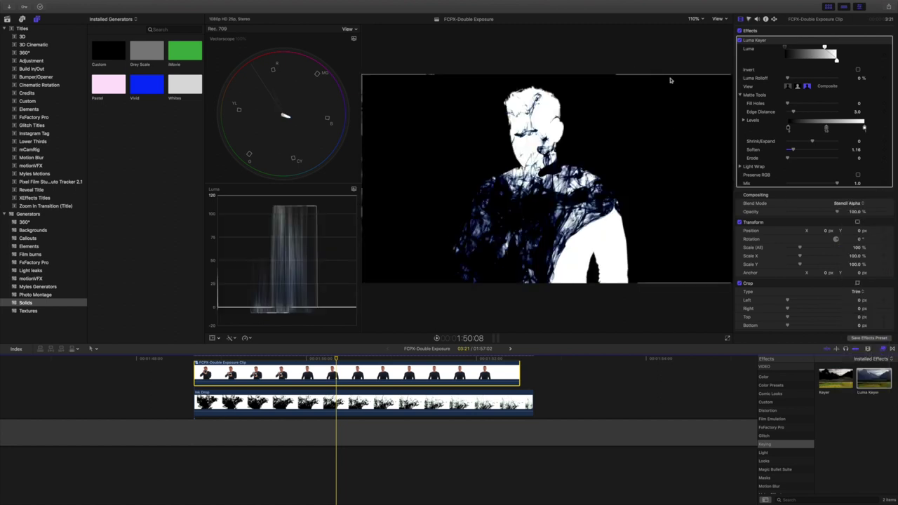
drag(801, 248, 801, 247)
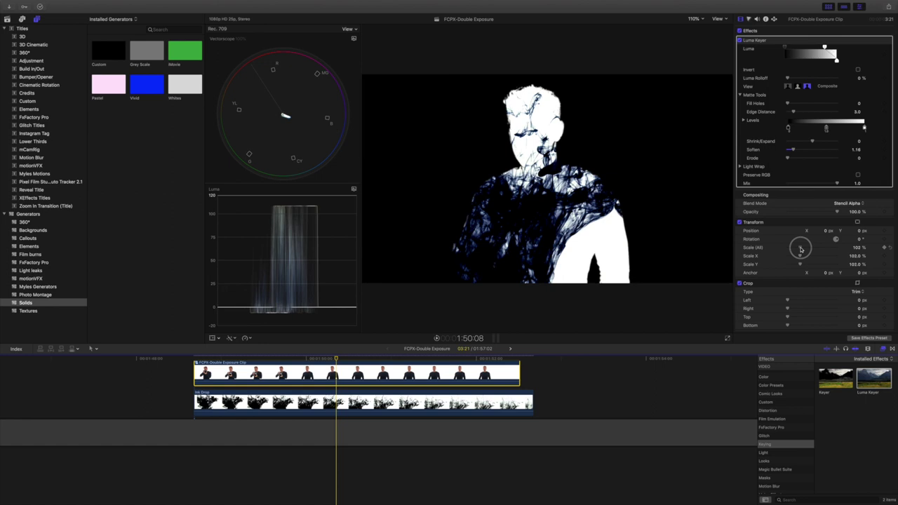
drag(336, 359, 215, 358)
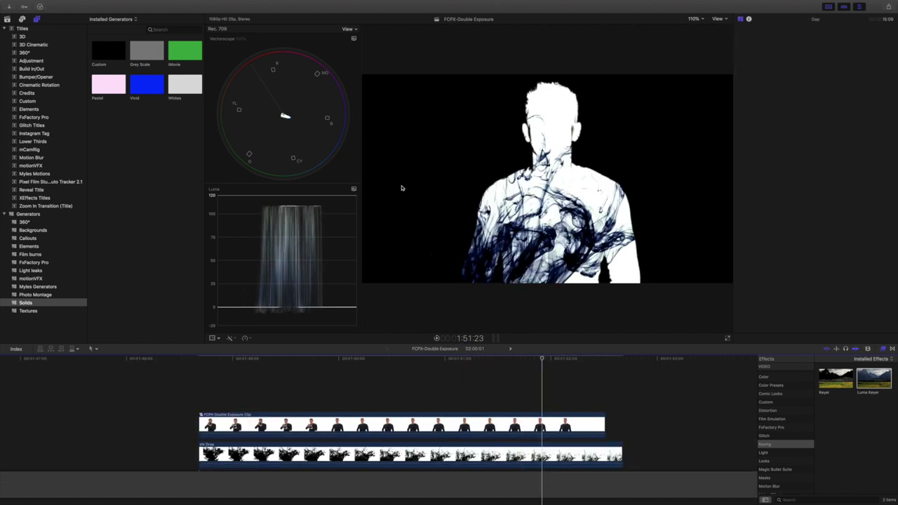
- Move the Sky timelapses clip beneath the Ink Drop and man clips
scroll(481, 395, right, 5)
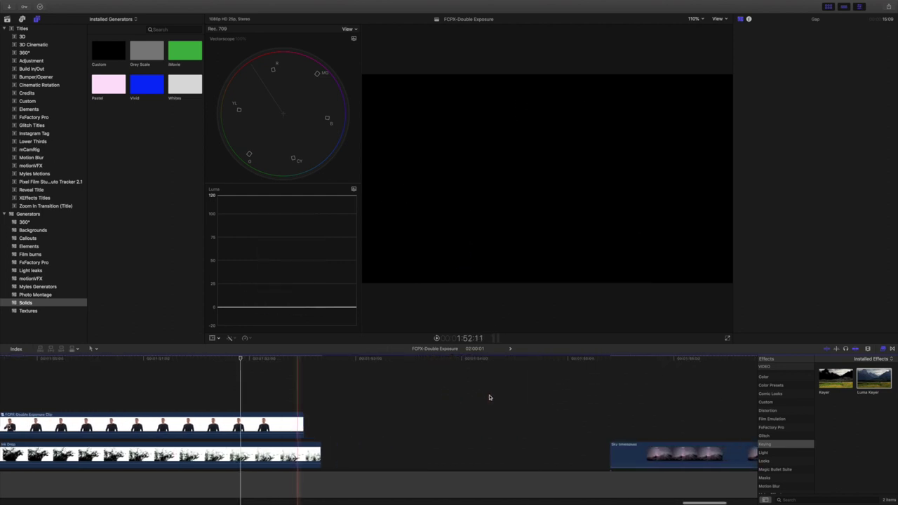
mouse_move(628, 456)
mouse_down()
mouse_move(300, 470)
mouse_move(0, 466)
mouse_move(455, 457)
mouse_up()
scroll(435, 372, right, 5)
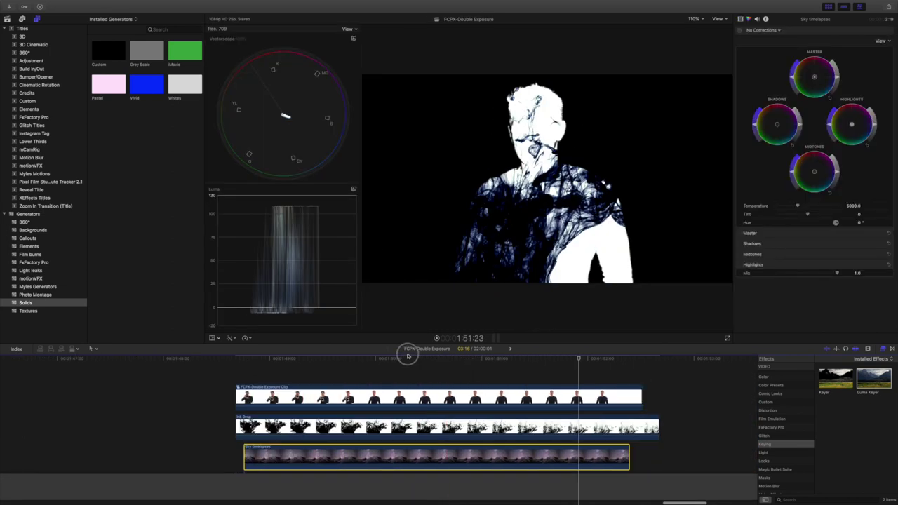
- Combine the man and Ink Drop clips into a compound clip, and scrub through the composite over the night sky
drag(406, 373, 404, 426)
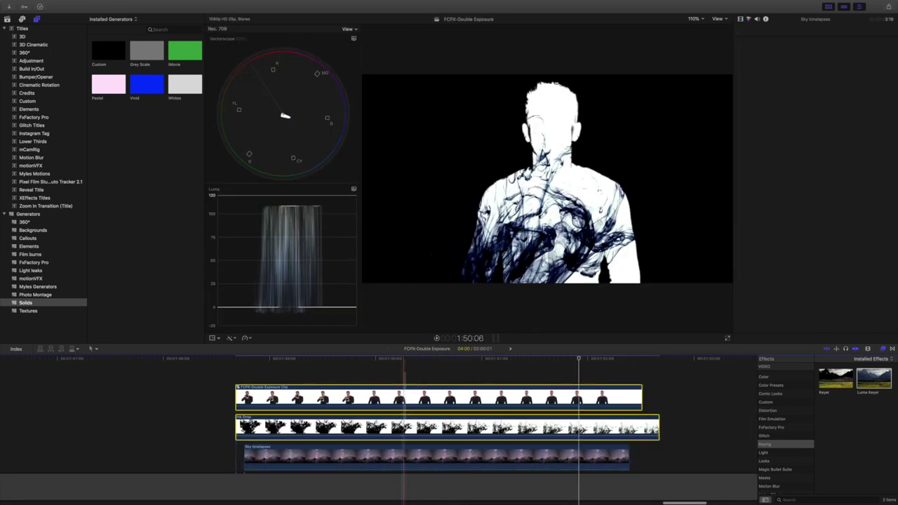
right_click(404, 424)
click(441, 376)
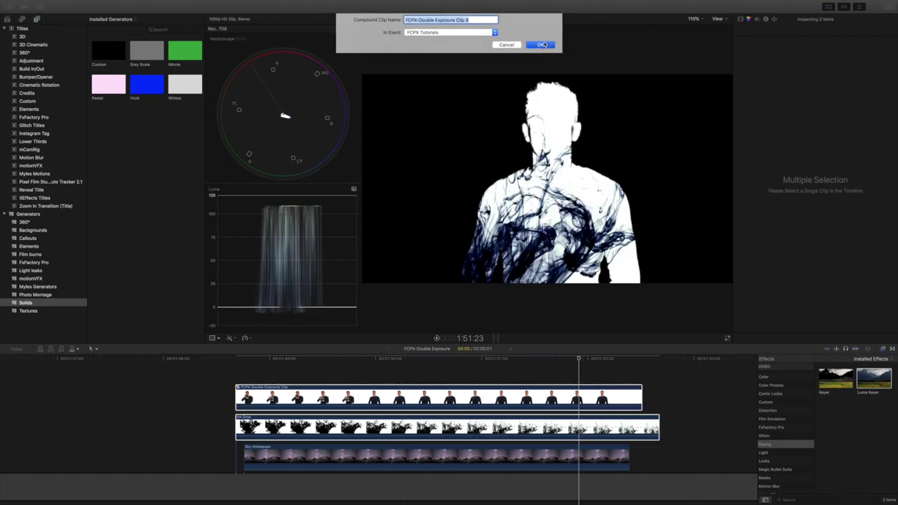
click(544, 44)
drag(327, 361, 277, 364)
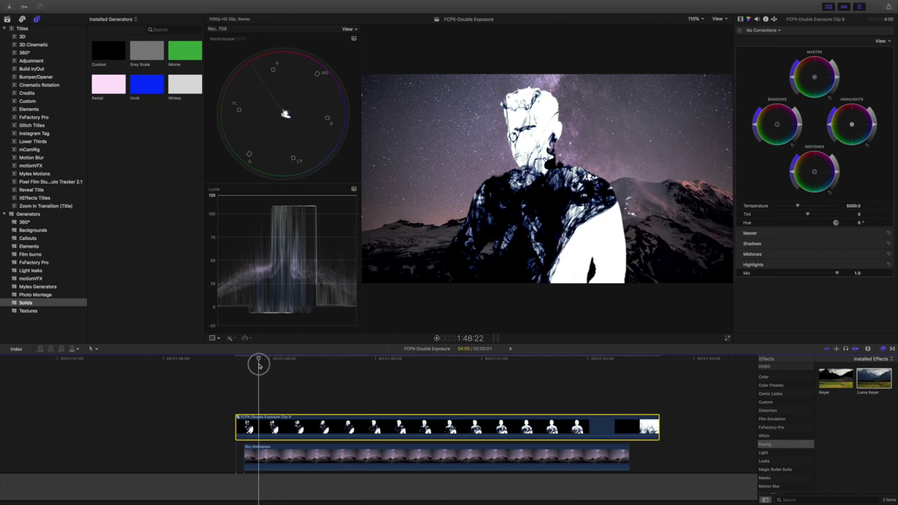